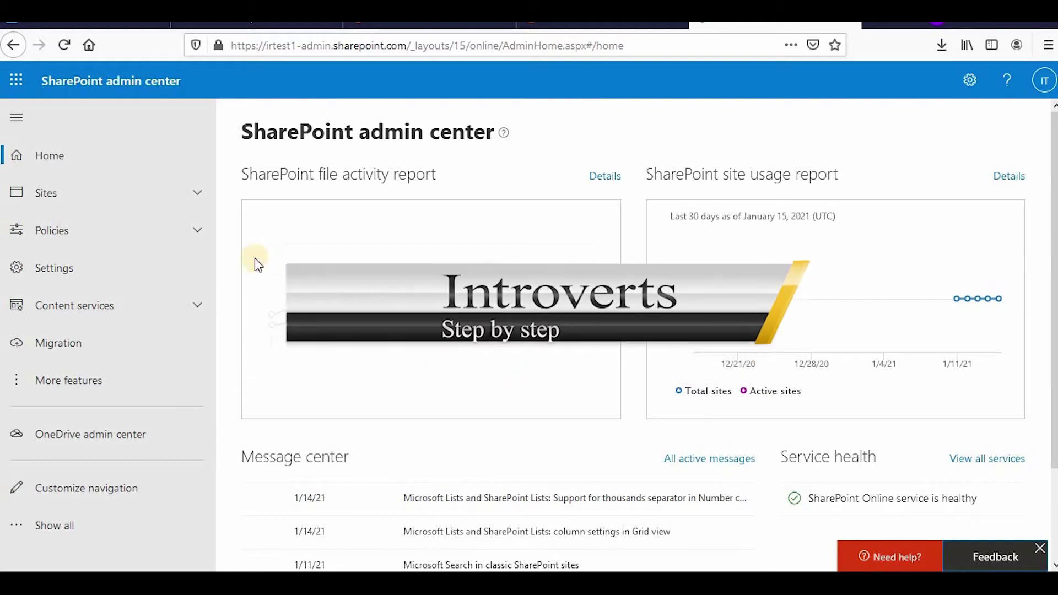
# - Expand the Sites section in the admin center's left navigation
pyautogui.click(203, 193)
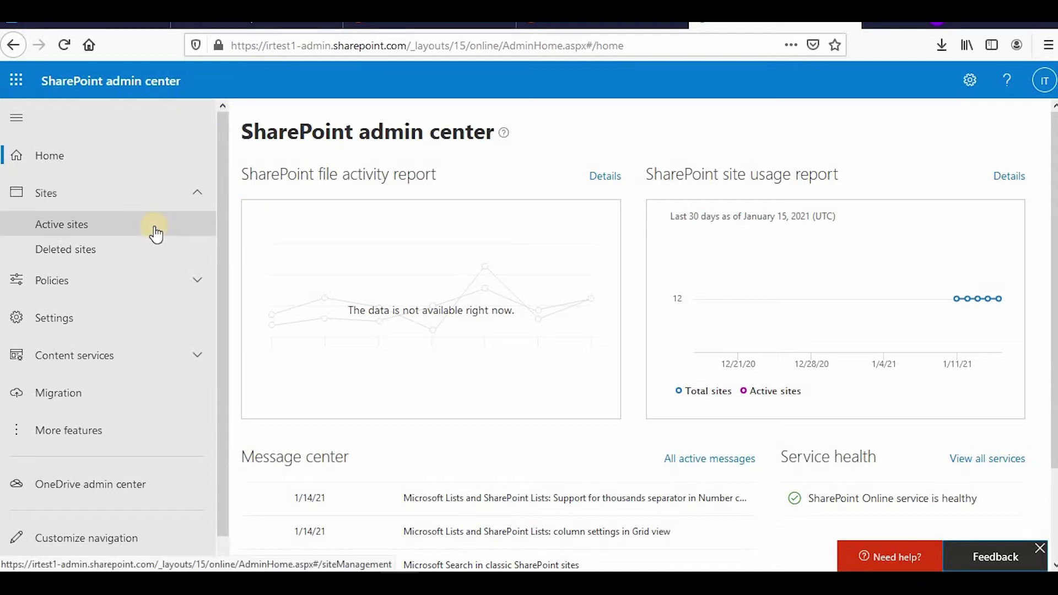
# - Go to the Active sites list and start creating a new site
pyautogui.click(96, 228)
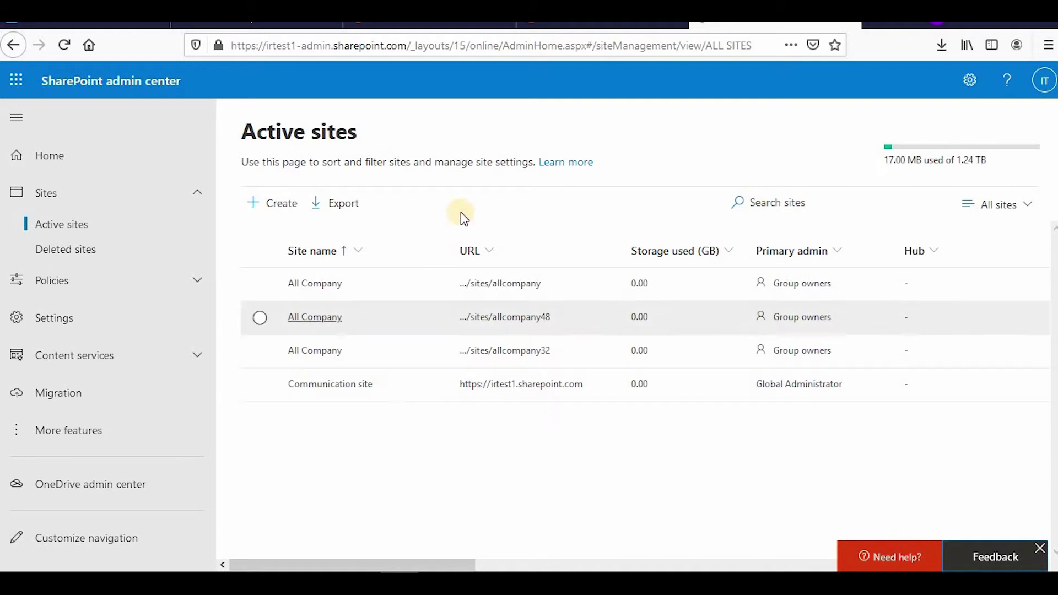
pyautogui.click(284, 212)
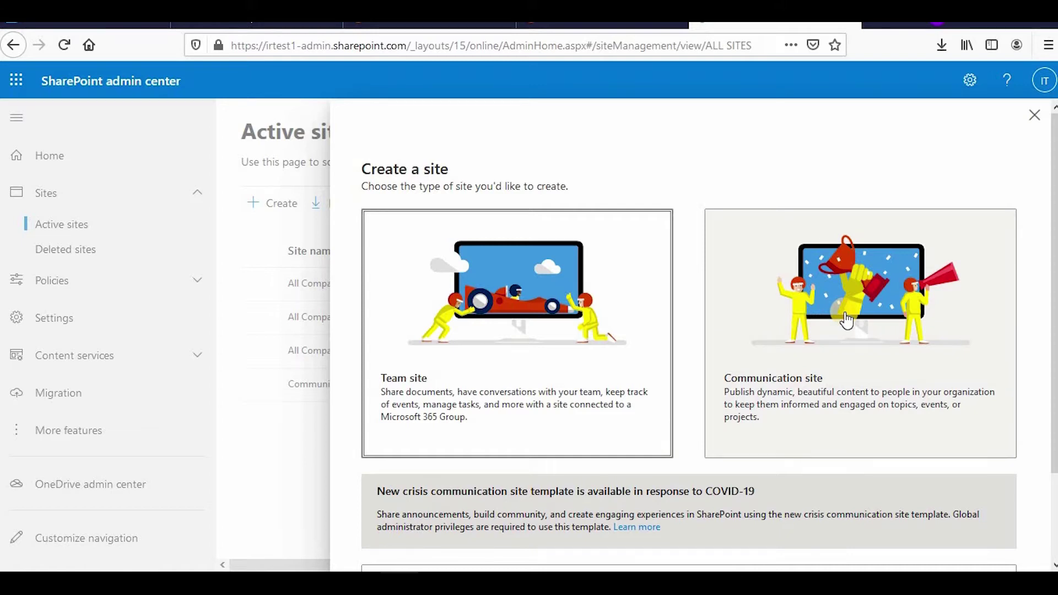
# - Choose Communication site, name it Comtest1, and make the suggested user its owner
pyautogui.click(847, 320)
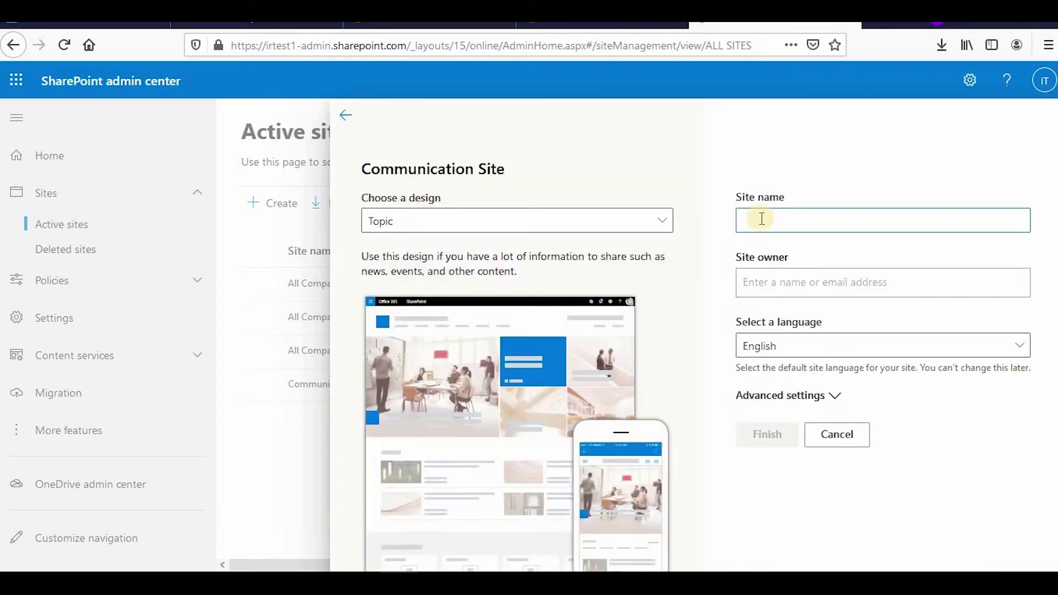
pyautogui.write('Comtest1')
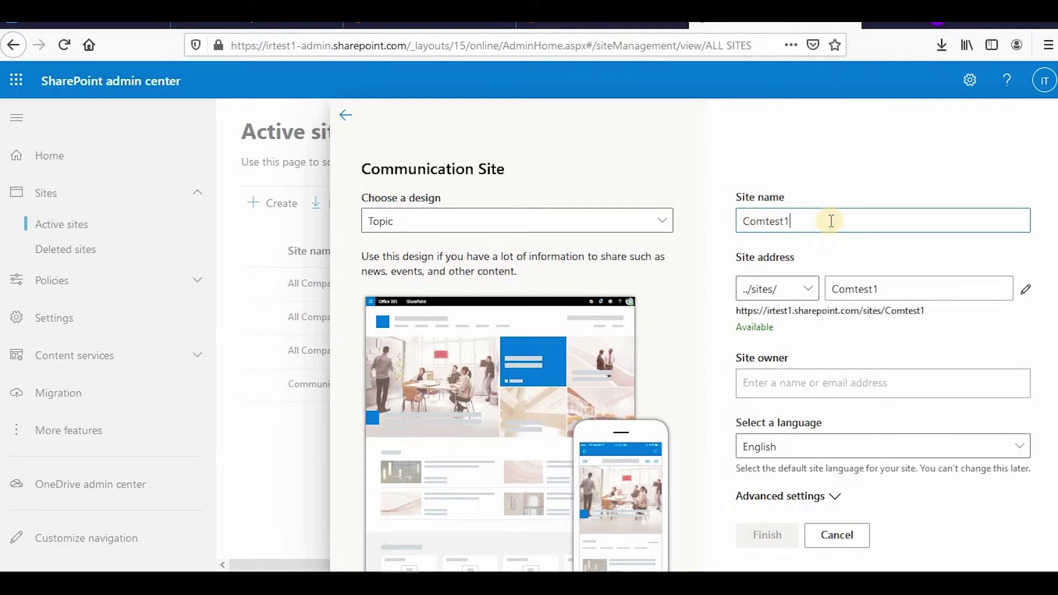
pyautogui.press('Tab')
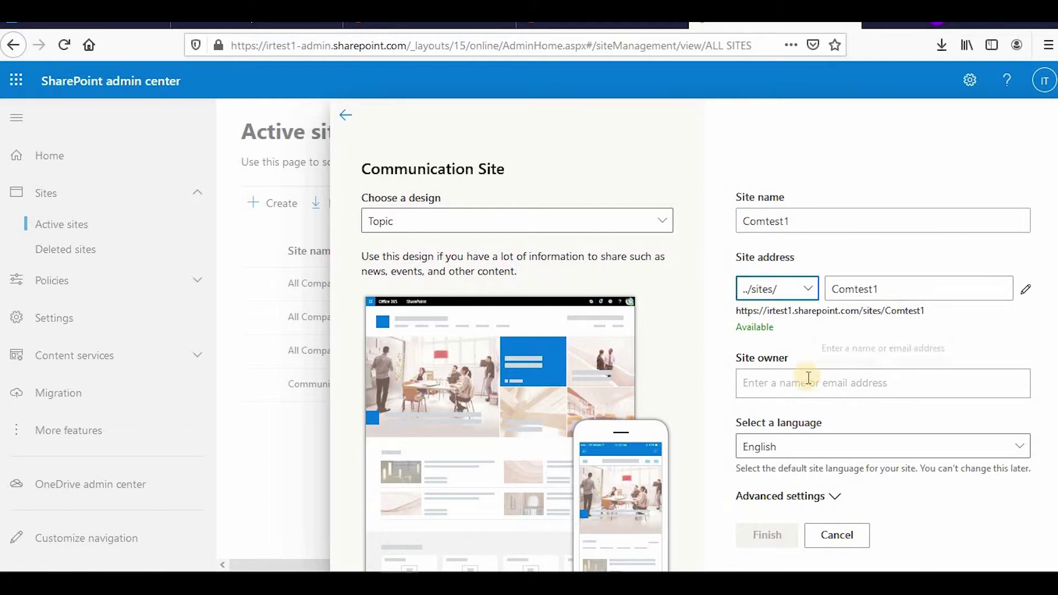
pyautogui.click(847, 380)
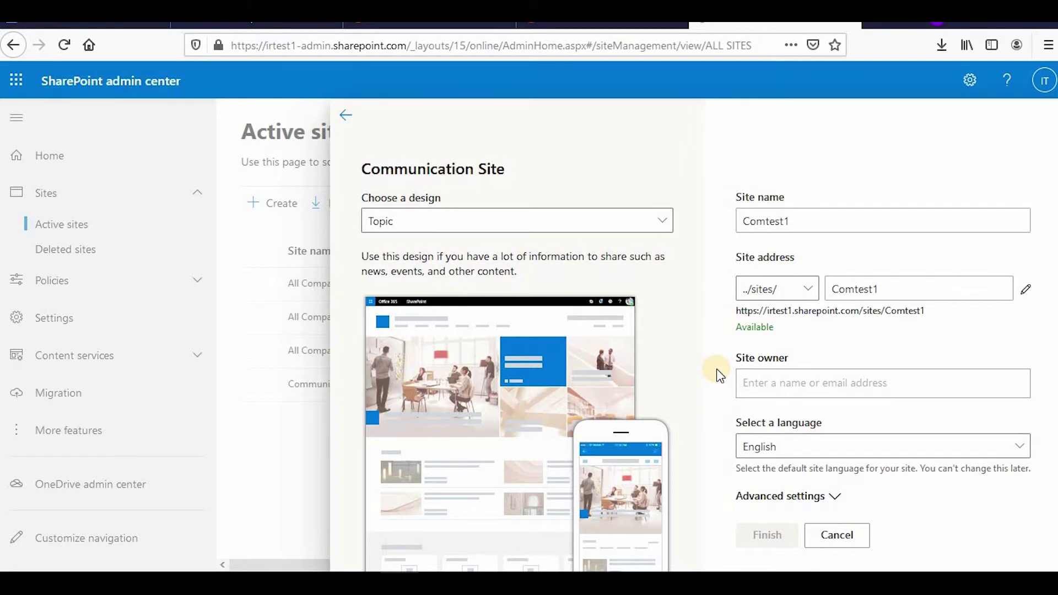
pyautogui.write('irtest')
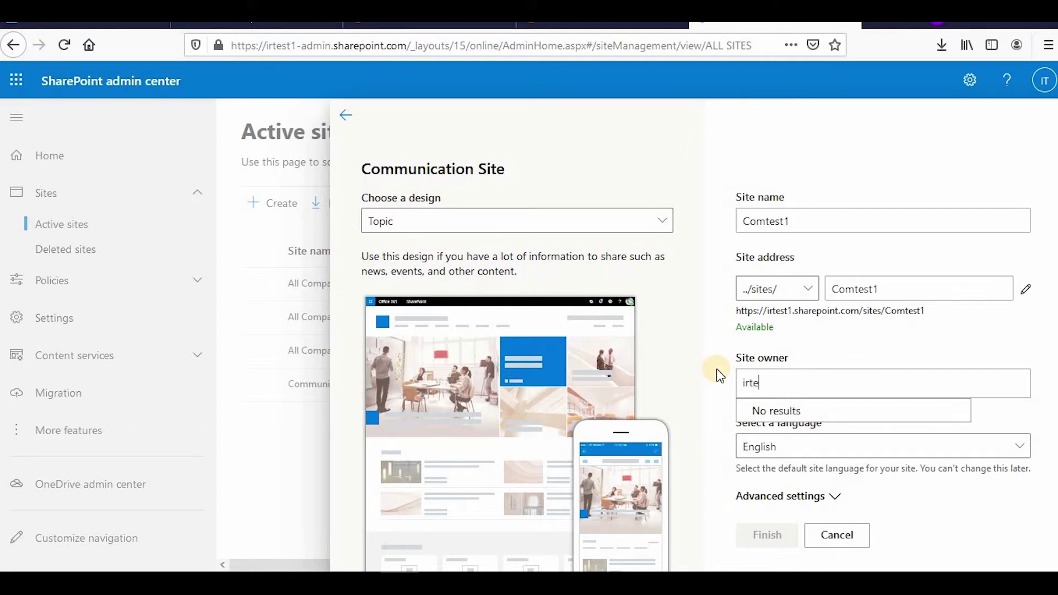
pyautogui.press('BackSpace')
pyautogui.press('BackSpace')
pyautogui.press('BackSpace')
pyautogui.press('BackSpace')
pyautogui.press('BackSpace')
pyautogui.press('BackSpace')
pyautogui.write('test')
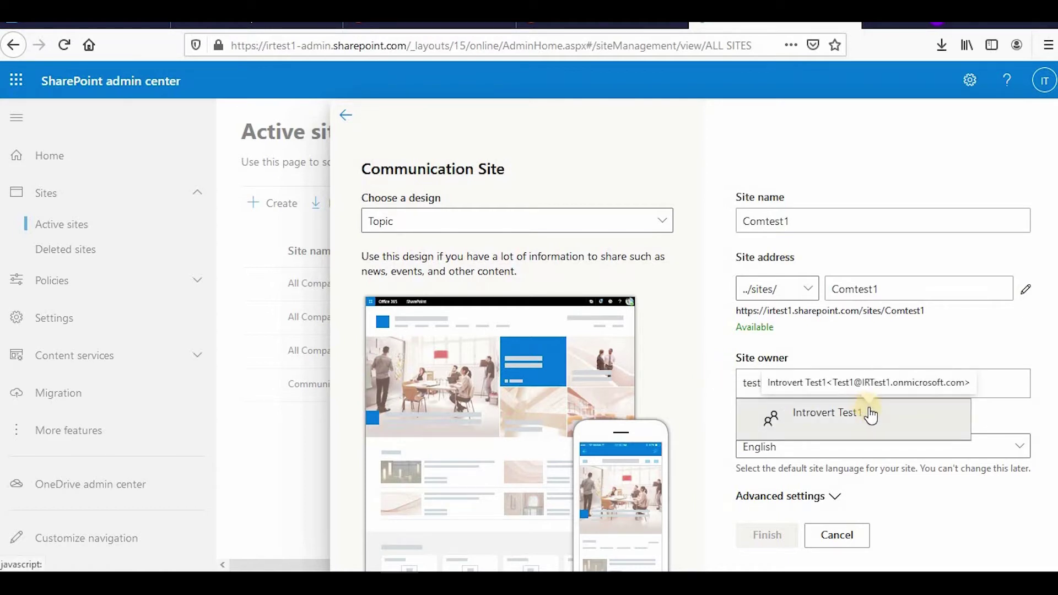
pyautogui.click(876, 422)
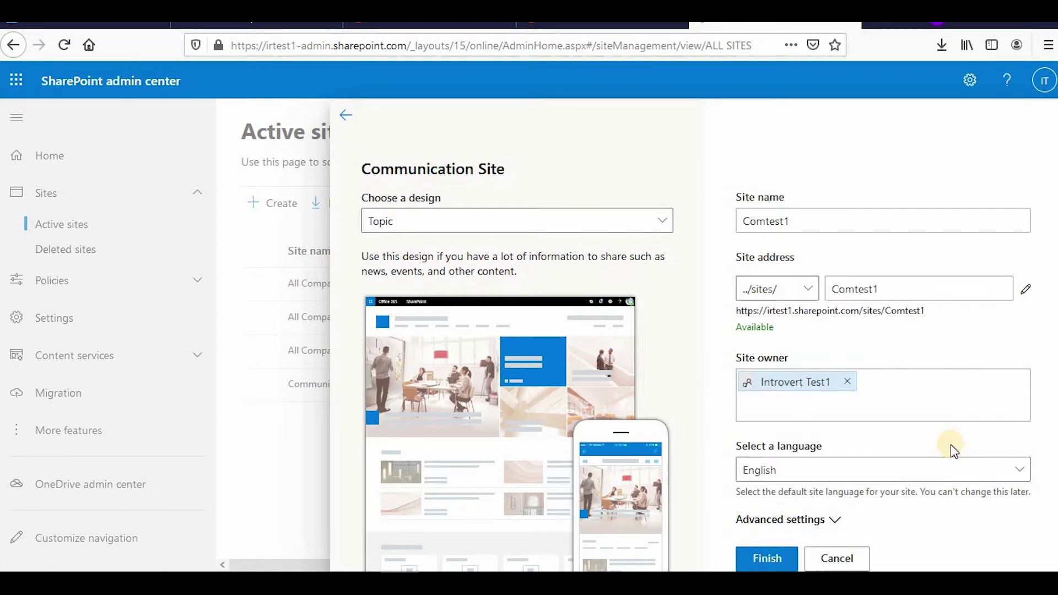
# - Keep English, the default address prefix and the Topic design, then create Comtest1
pyautogui.click(1020, 470)
pyautogui.click(1020, 470)
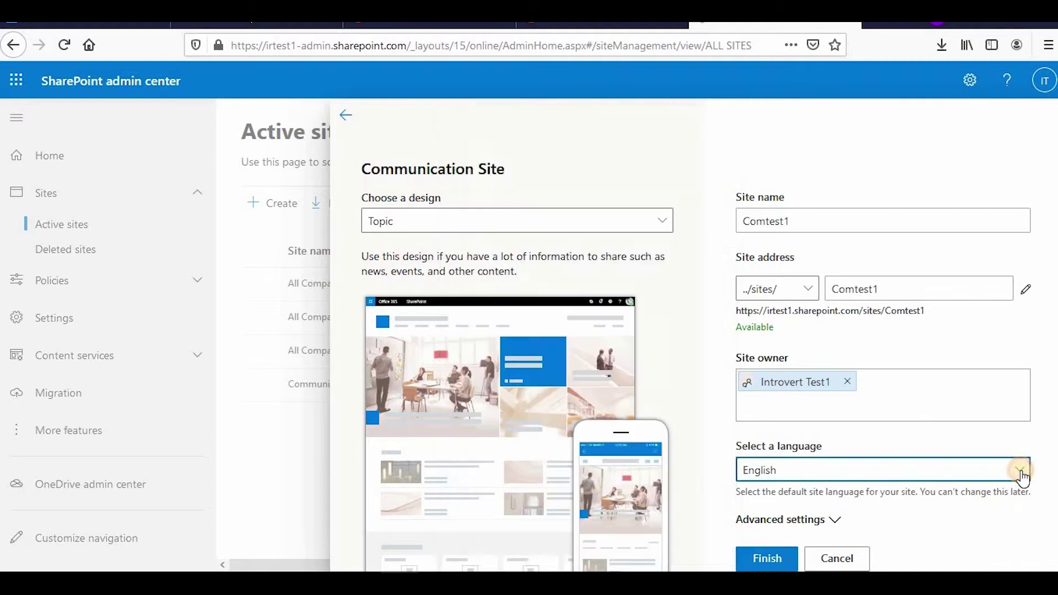
pyautogui.click(805, 288)
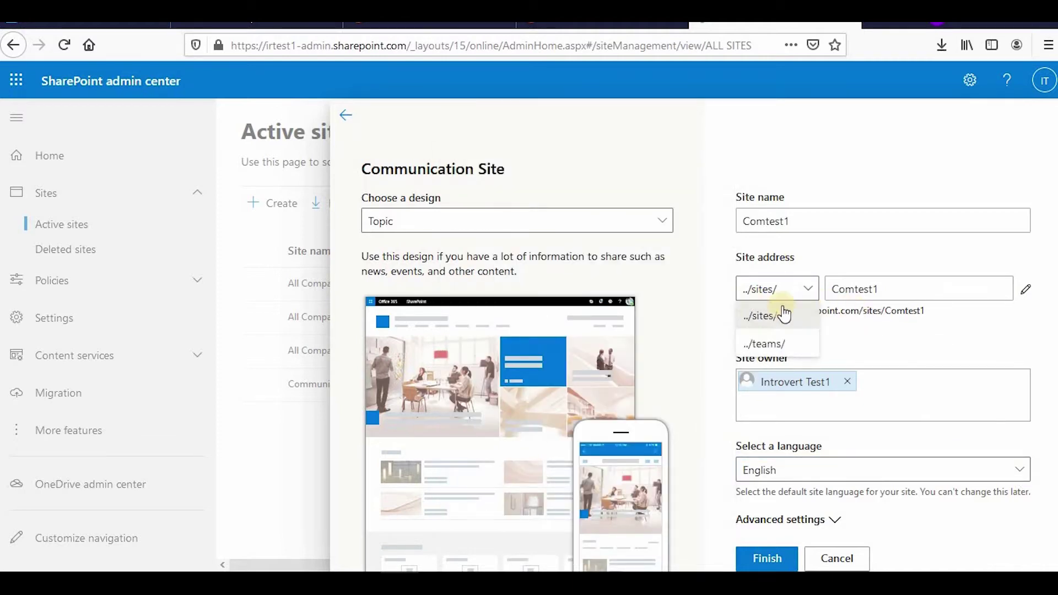
pyautogui.click(886, 334)
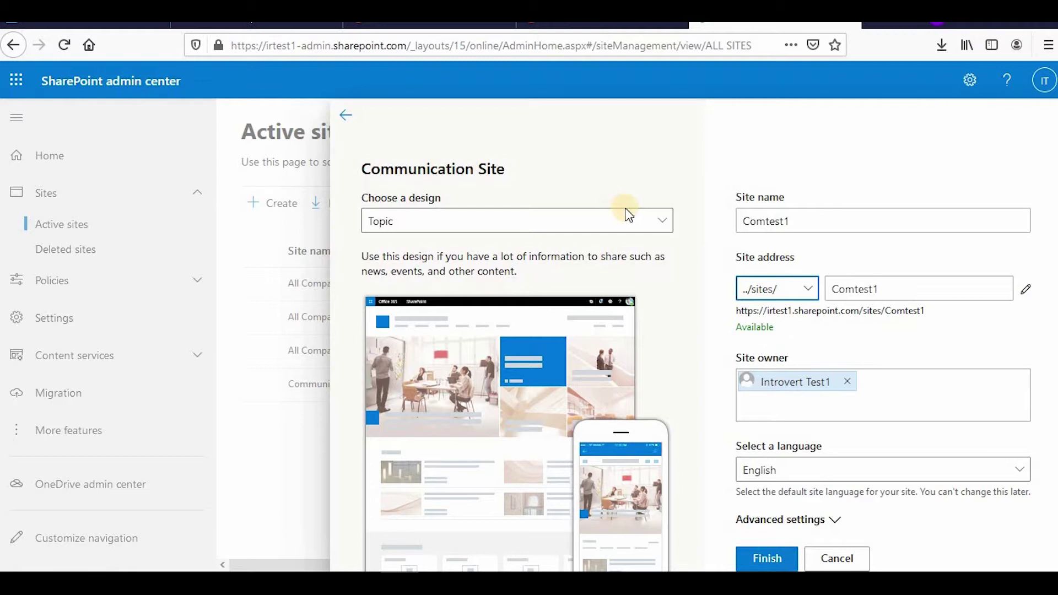
pyautogui.click(658, 221)
pyautogui.click(660, 223)
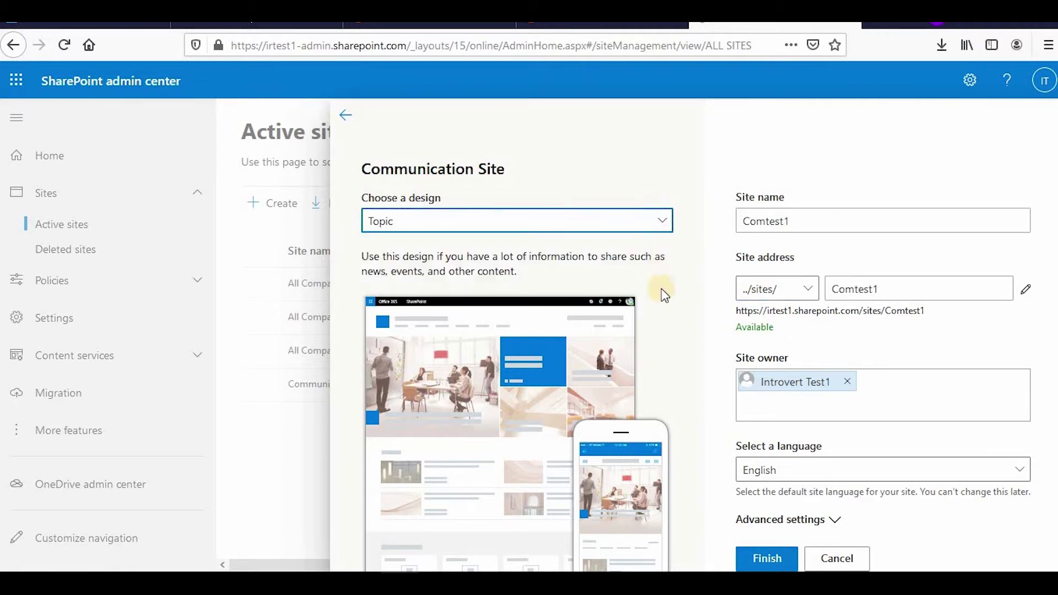
pyautogui.click(776, 558)
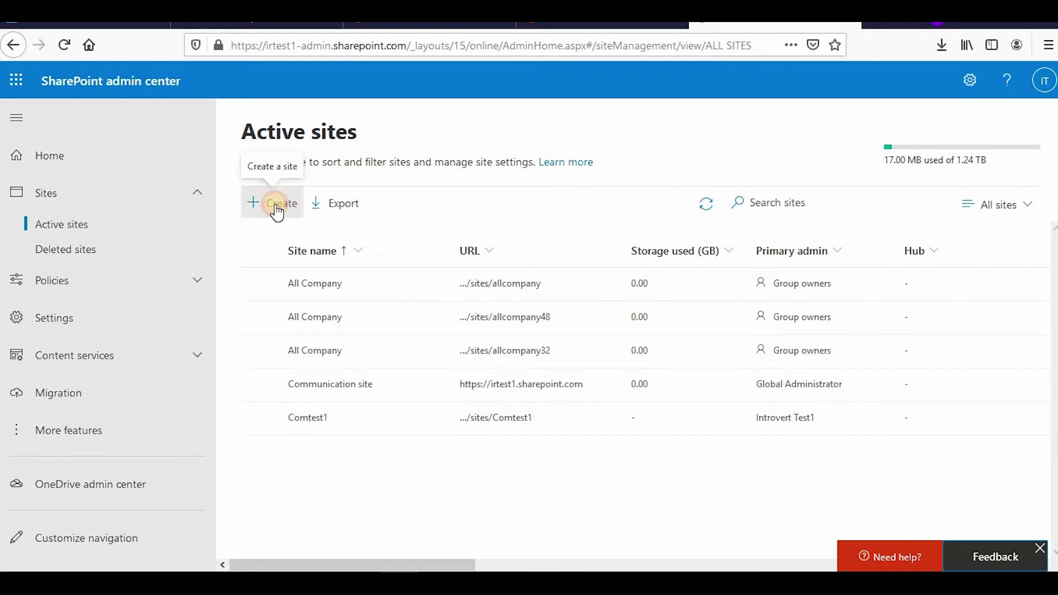
# - Start a new team site named TestTeam1 with the suggested user as group owner
pyautogui.click(276, 212)
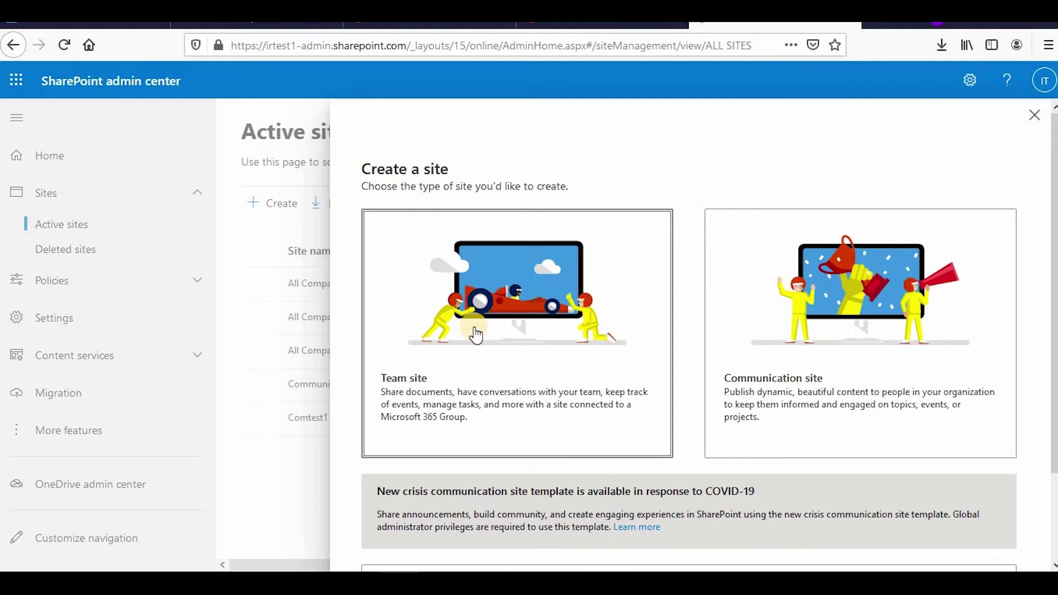
pyautogui.click(507, 358)
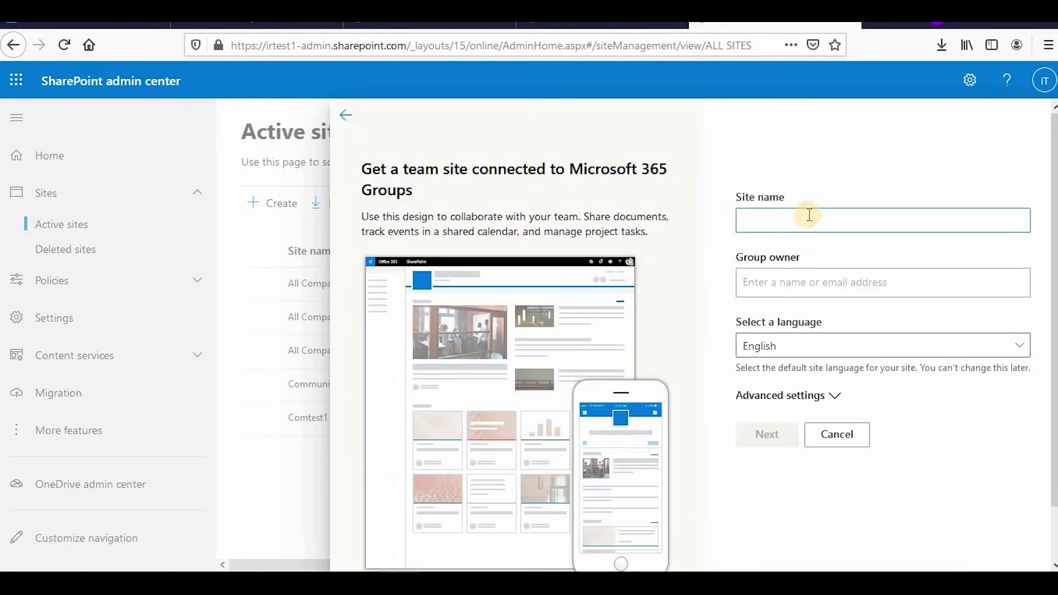
pyautogui.write('TestTeam1')
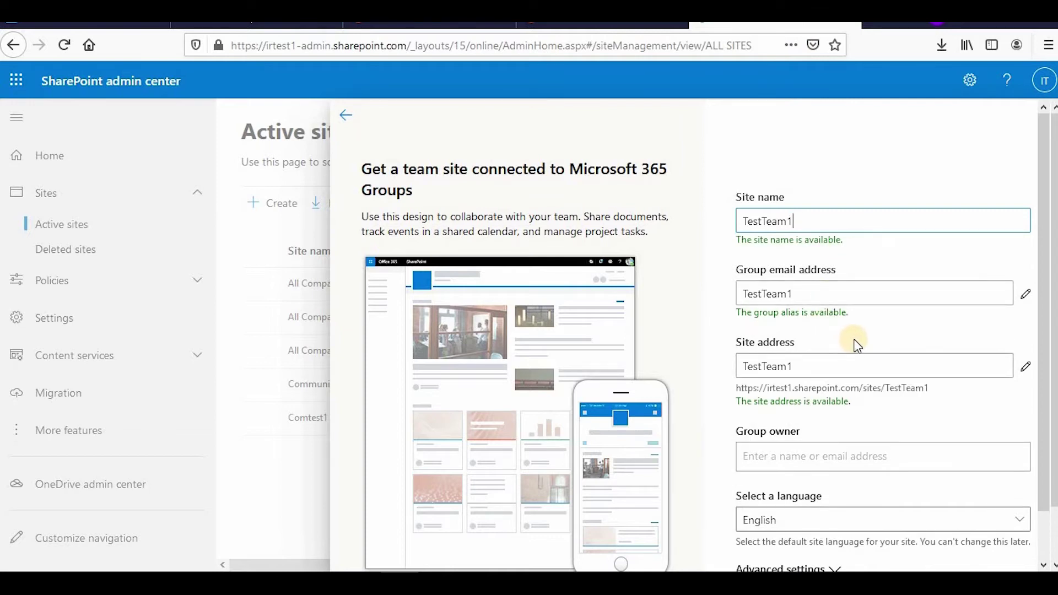
pyautogui.scroll(-1, 844, 380)
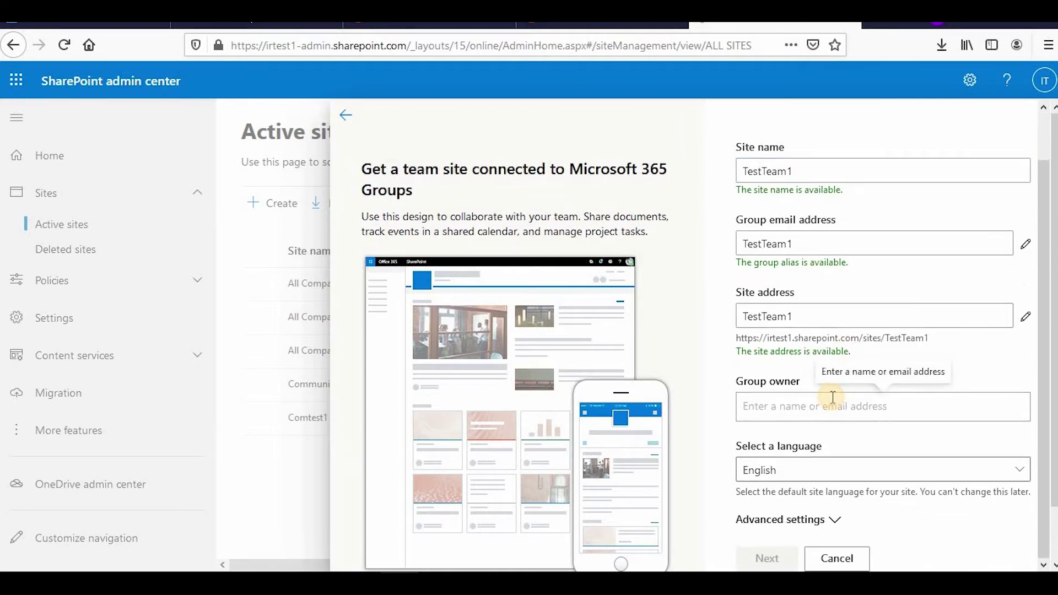
pyautogui.click(832, 397)
pyautogui.write('test')
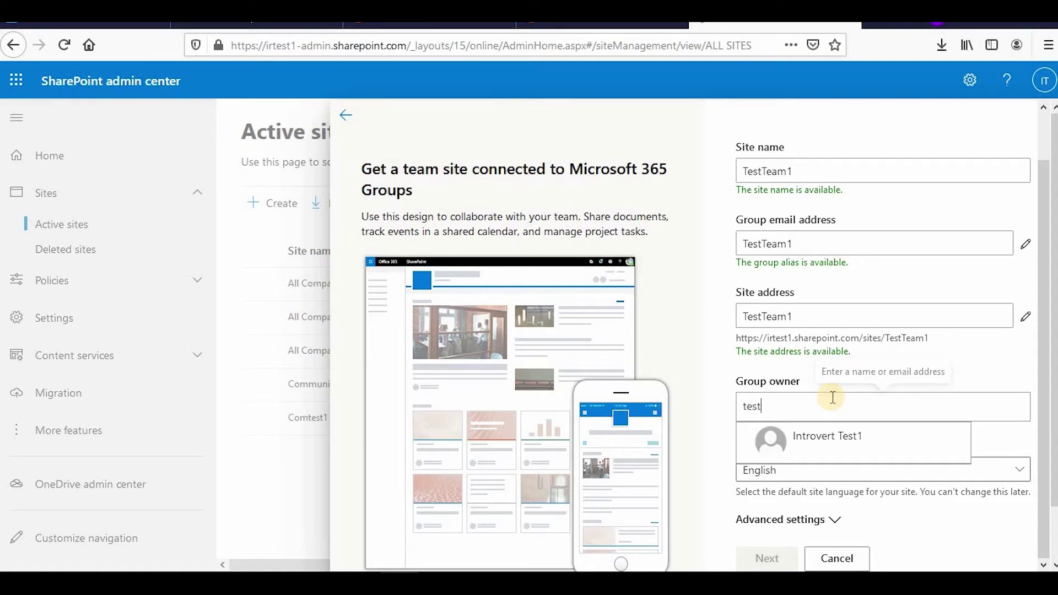
pyautogui.click(824, 427)
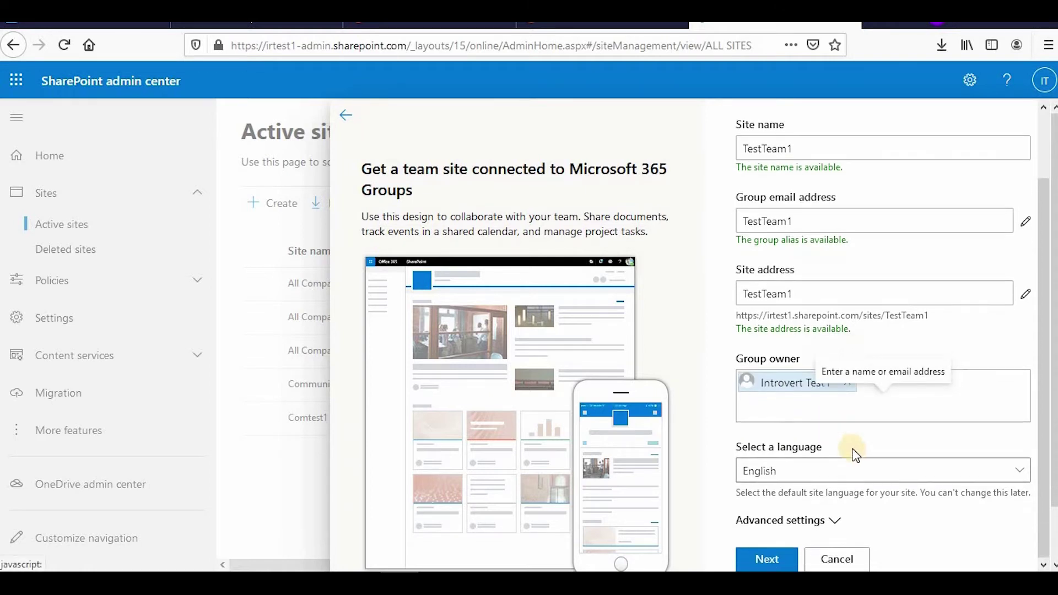
# - Expand Advanced settings for TestTeam1 and keep Privacy set to Private
pyautogui.scroll(-2, 855, 449)
pyautogui.click(845, 468)
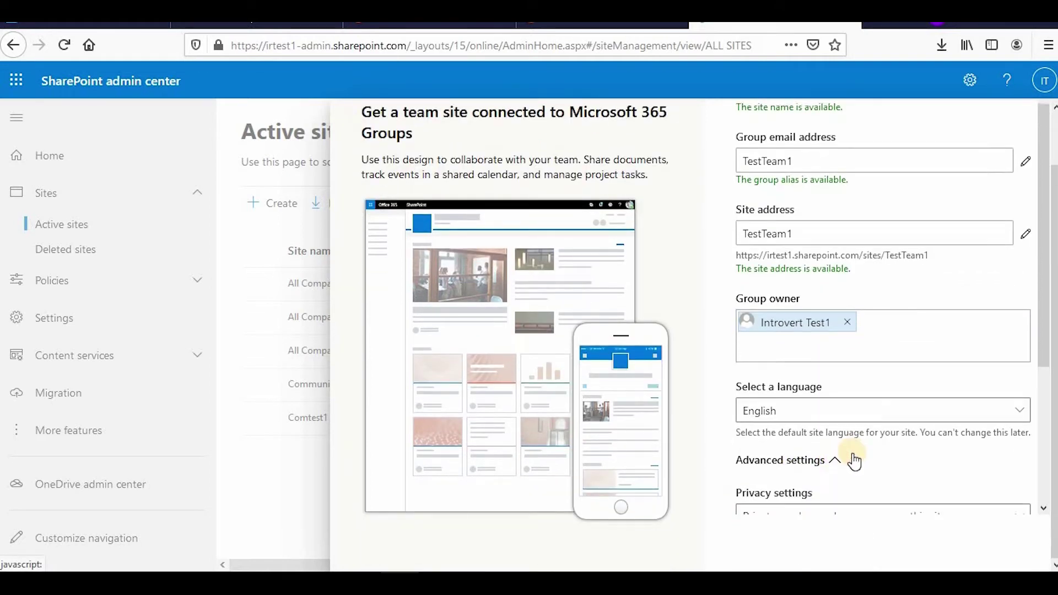
pyautogui.scroll(-5, 854, 456)
pyautogui.click(977, 325)
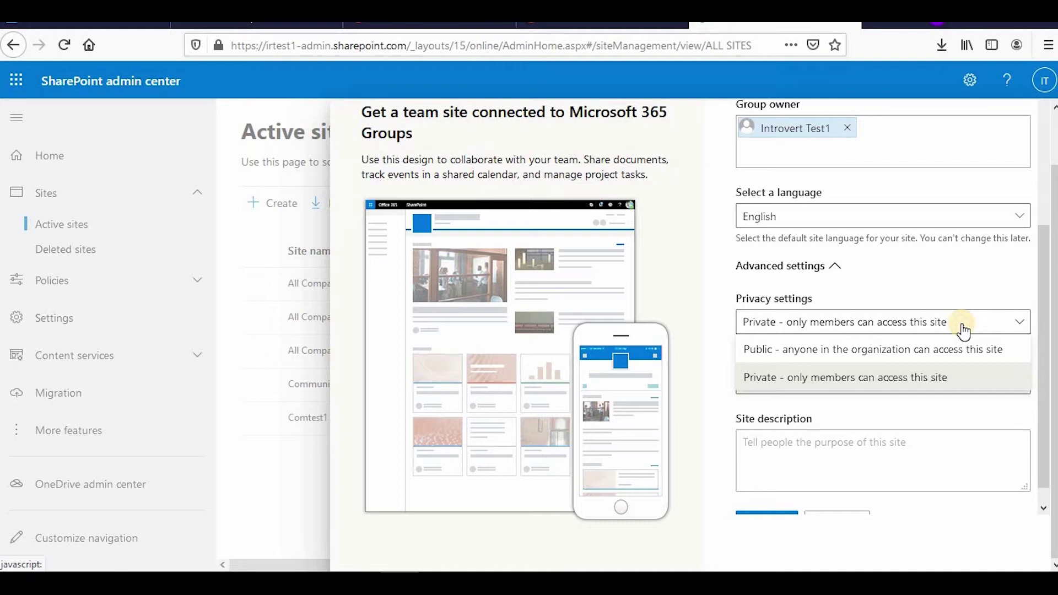
pyautogui.click(943, 286)
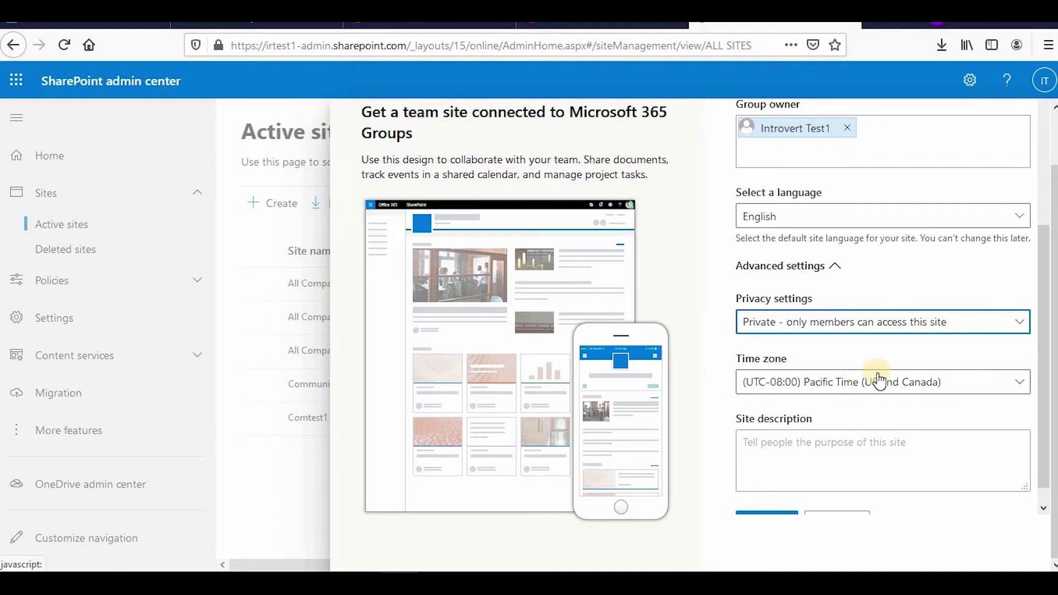
pyautogui.scroll(-1, 859, 397)
pyautogui.scroll(3, 789, 445)
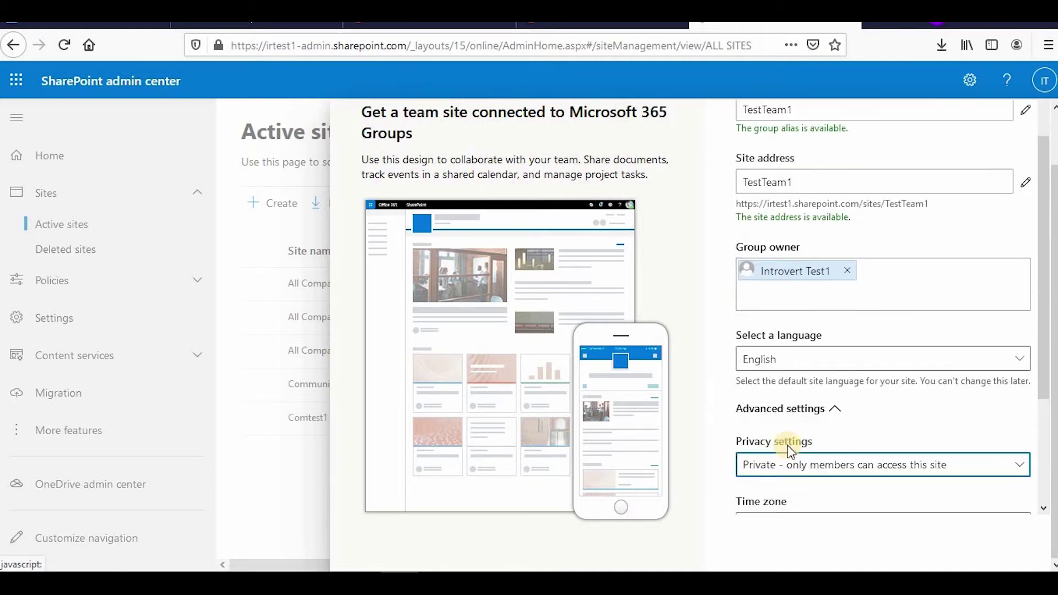
pyautogui.scroll(-3, 779, 441)
# - Skip adding extra owners and members and finish creating TestTeam1
pyautogui.click(767, 500)
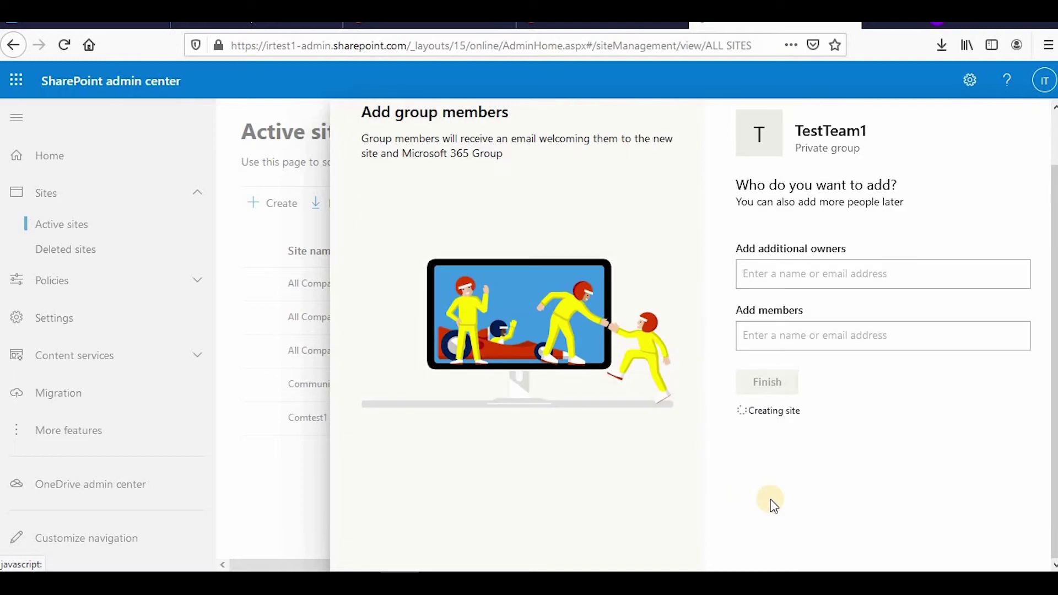
pyautogui.click(821, 269)
pyautogui.click(879, 331)
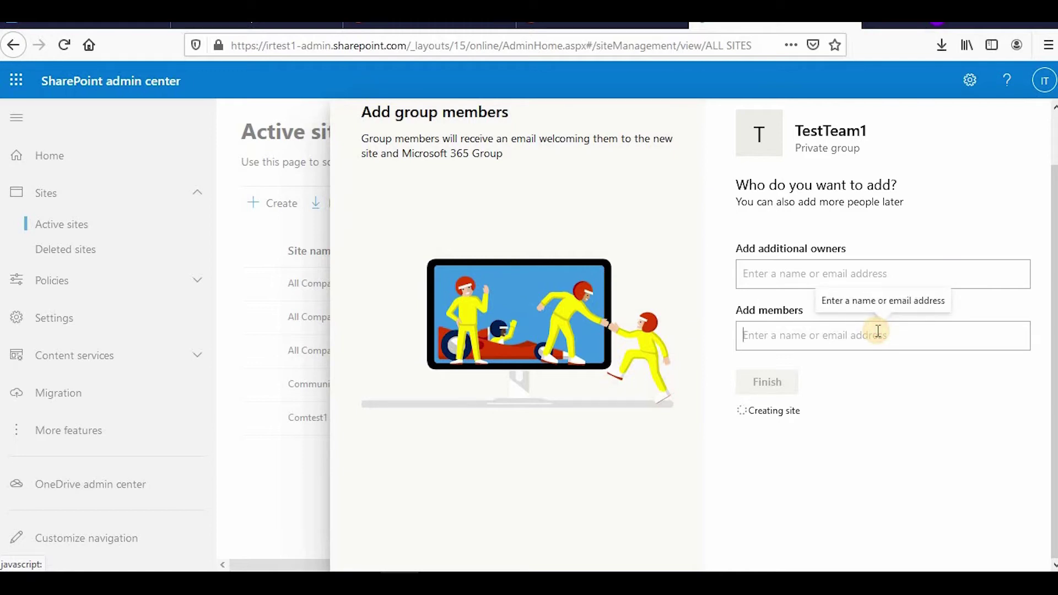
pyautogui.click(831, 270)
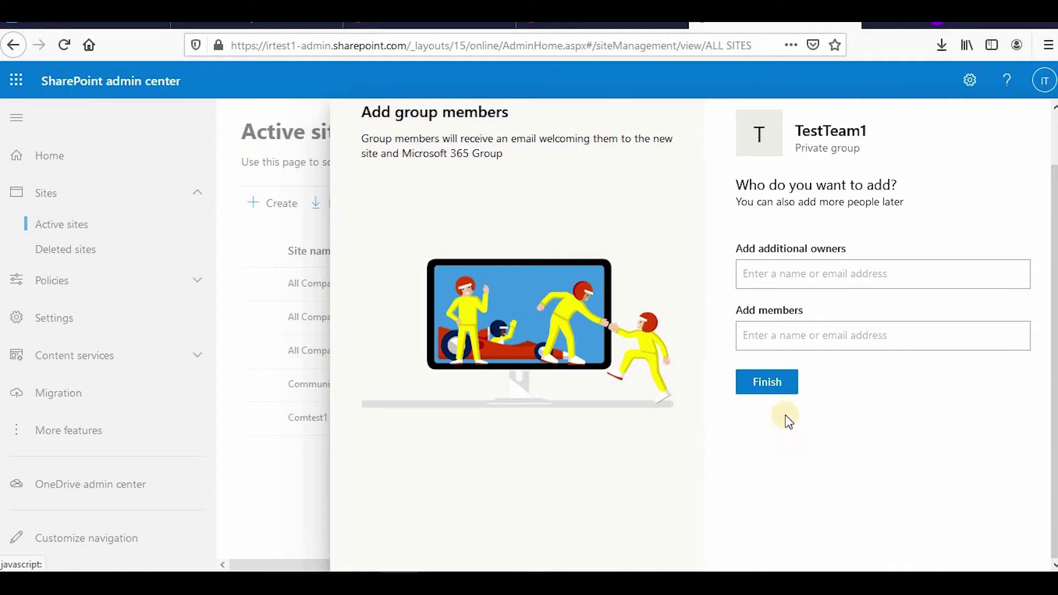
pyautogui.click(770, 384)
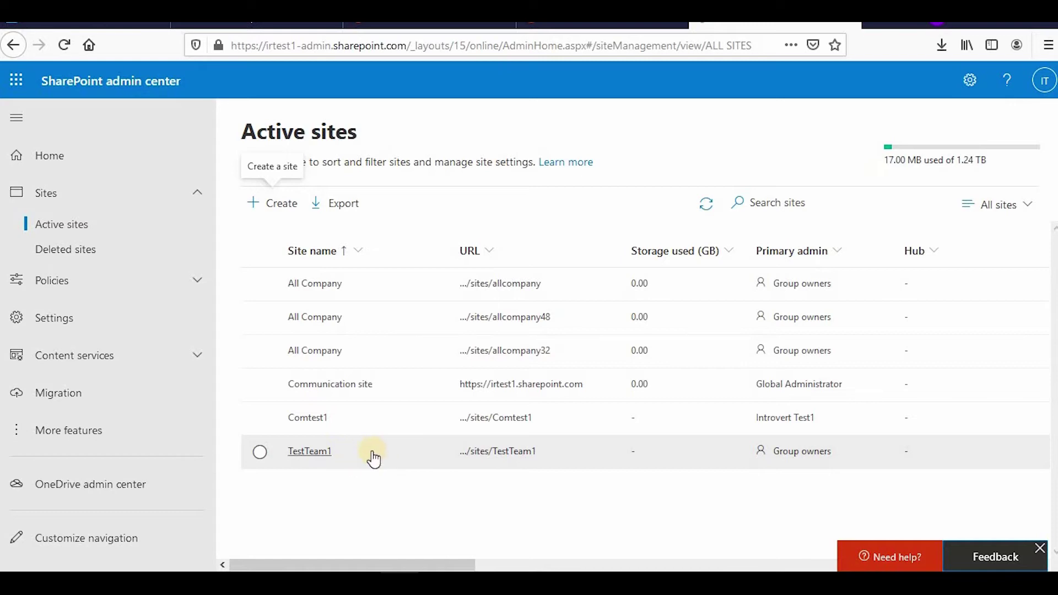
# - Explore the Other options site templates, briefly selecting Document Center
pyautogui.click(281, 205)
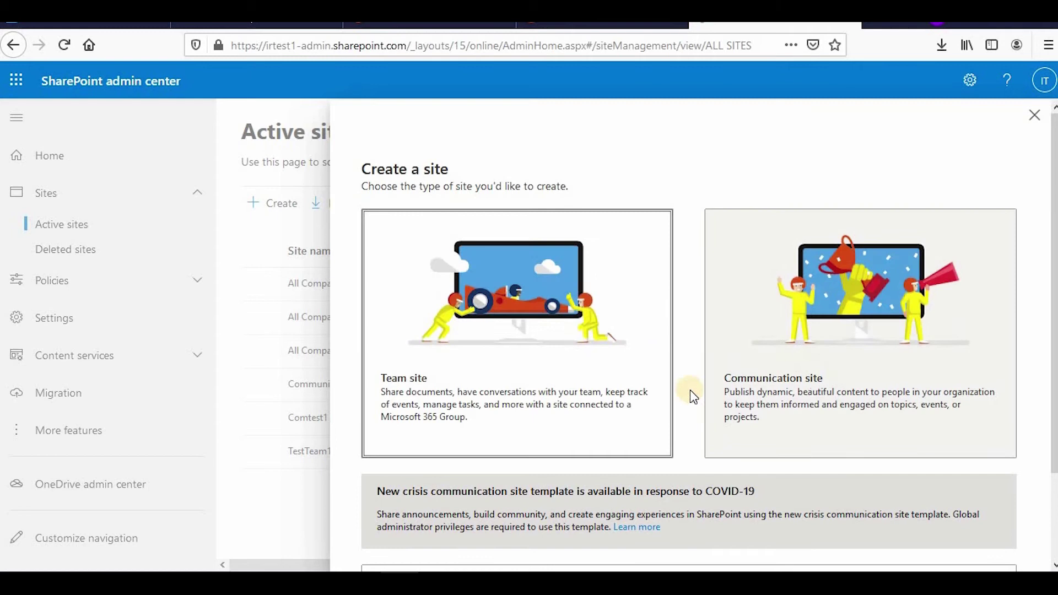
pyautogui.scroll(-2, 645, 378)
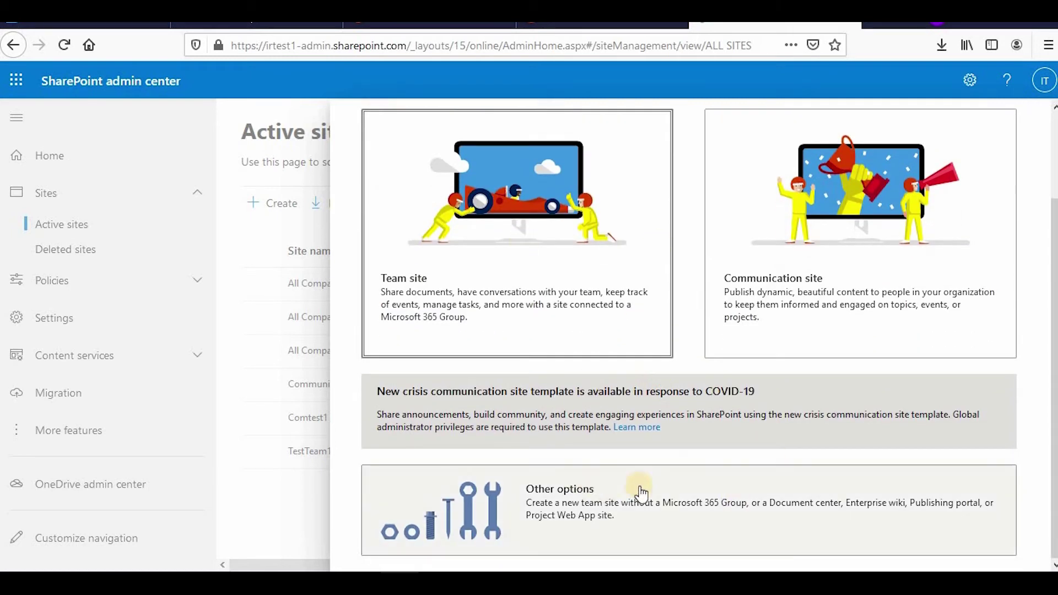
pyautogui.click(565, 507)
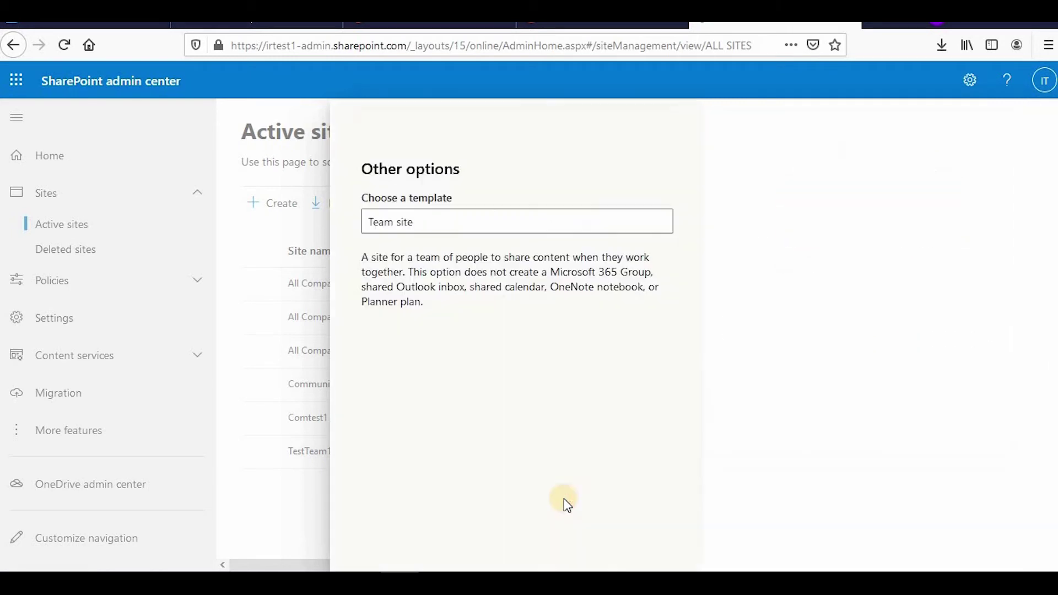
pyautogui.click(661, 223)
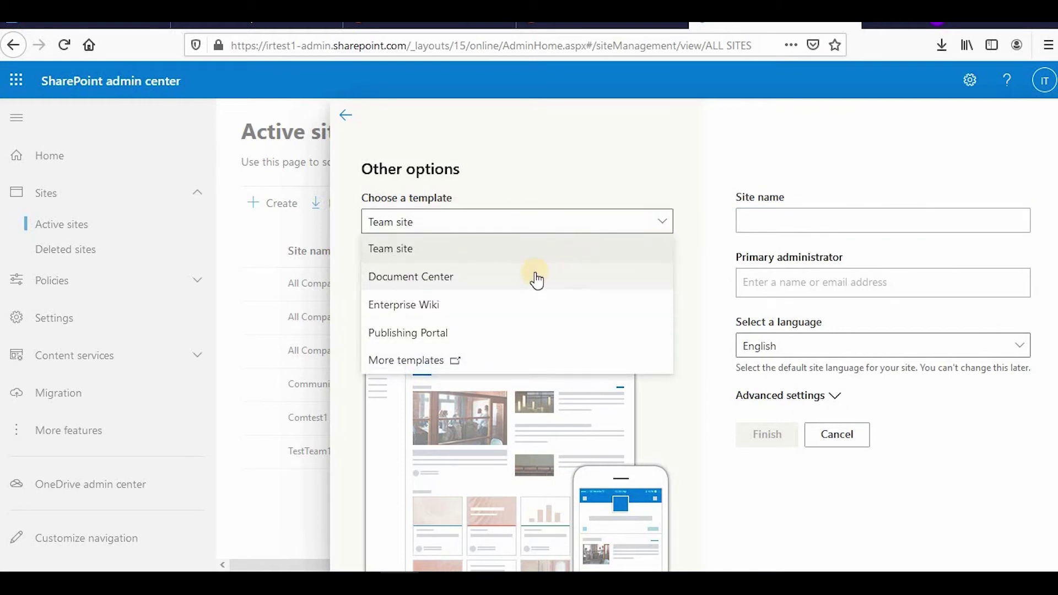
pyautogui.click(535, 272)
pyautogui.click(631, 216)
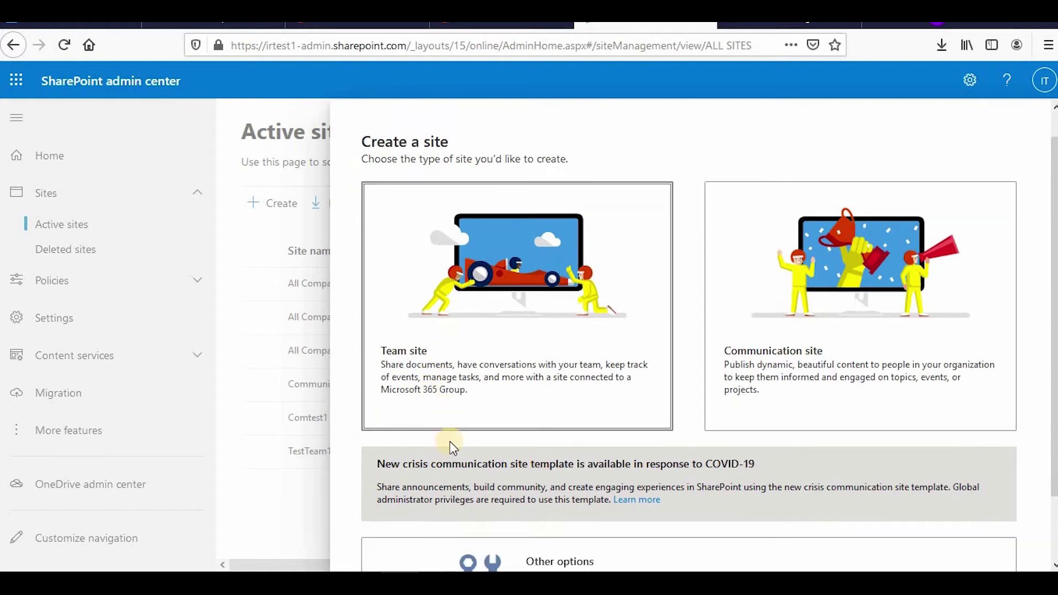
# - Review the Other options form with Team site template, keeping /sites/ as managed path
pyautogui.click(485, 534)
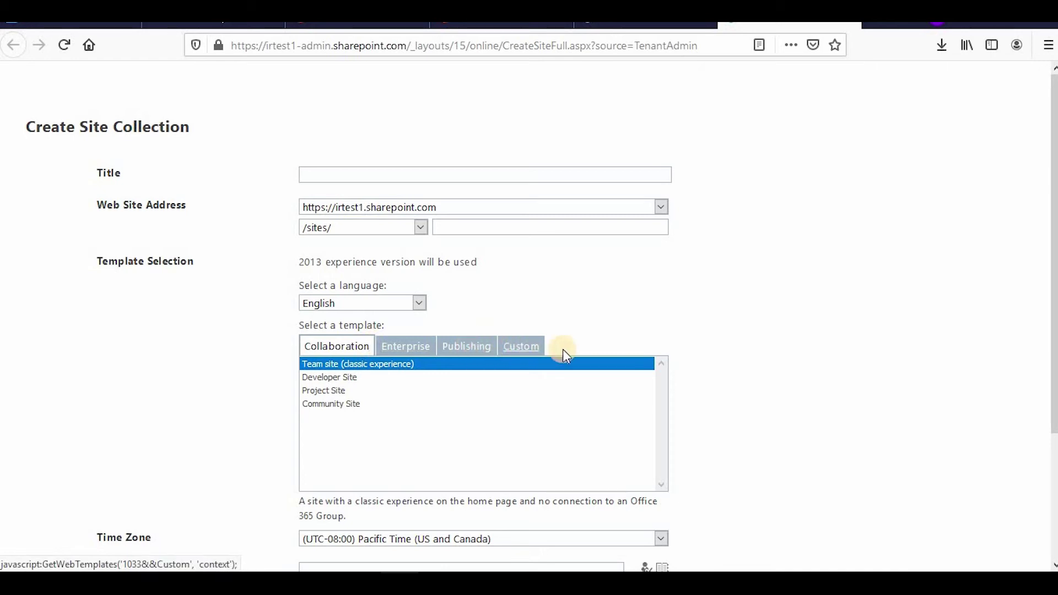
pyautogui.scroll(-3, 418, 370)
pyautogui.scroll(3, 435, 377)
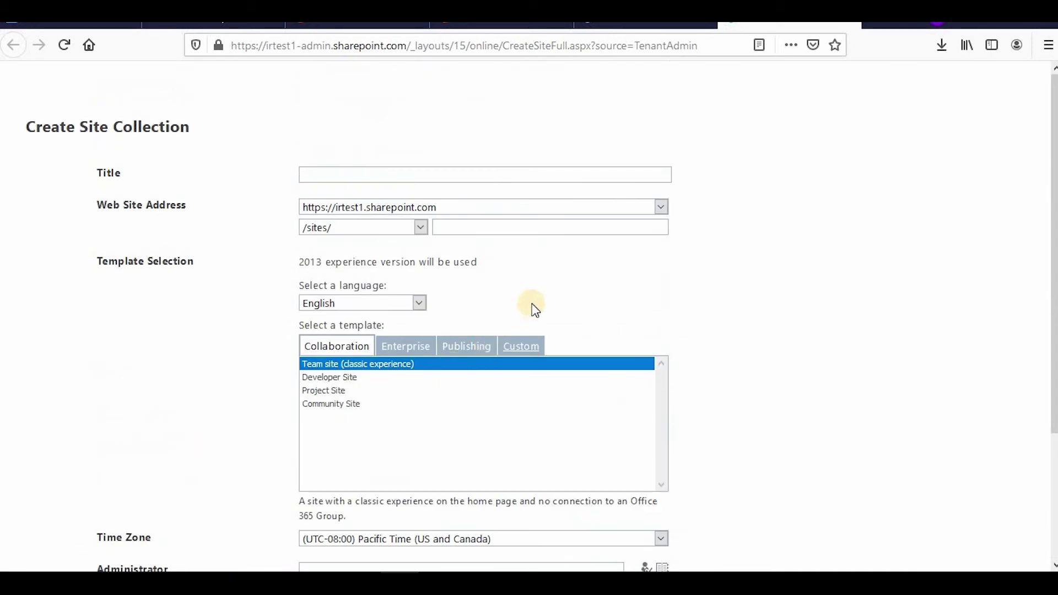
pyautogui.click(423, 228)
pyautogui.click(423, 228)
pyautogui.scroll(-3, 662, 342)
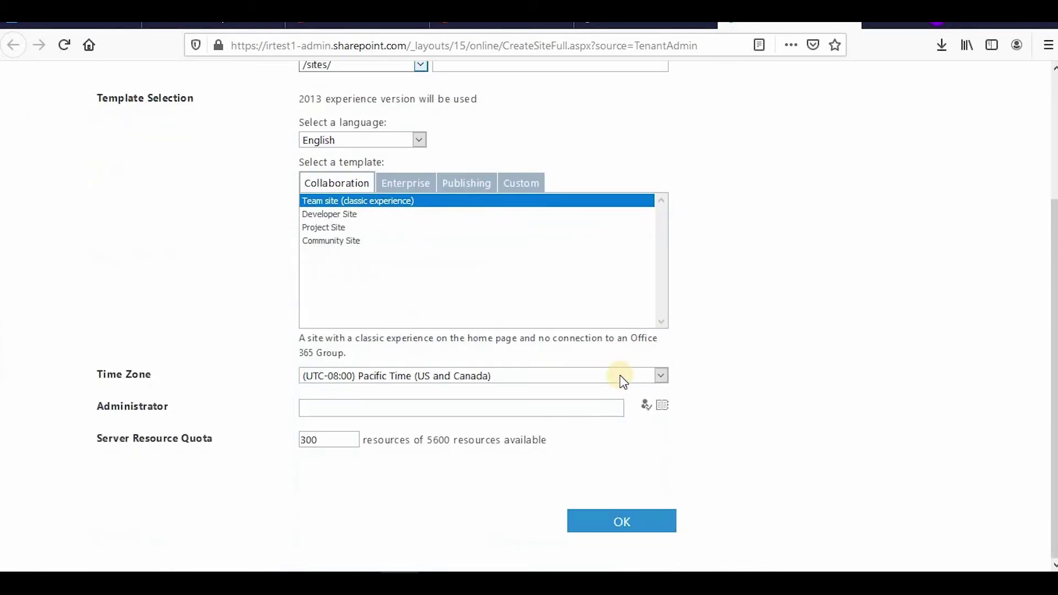
pyautogui.scroll(3, 621, 373)
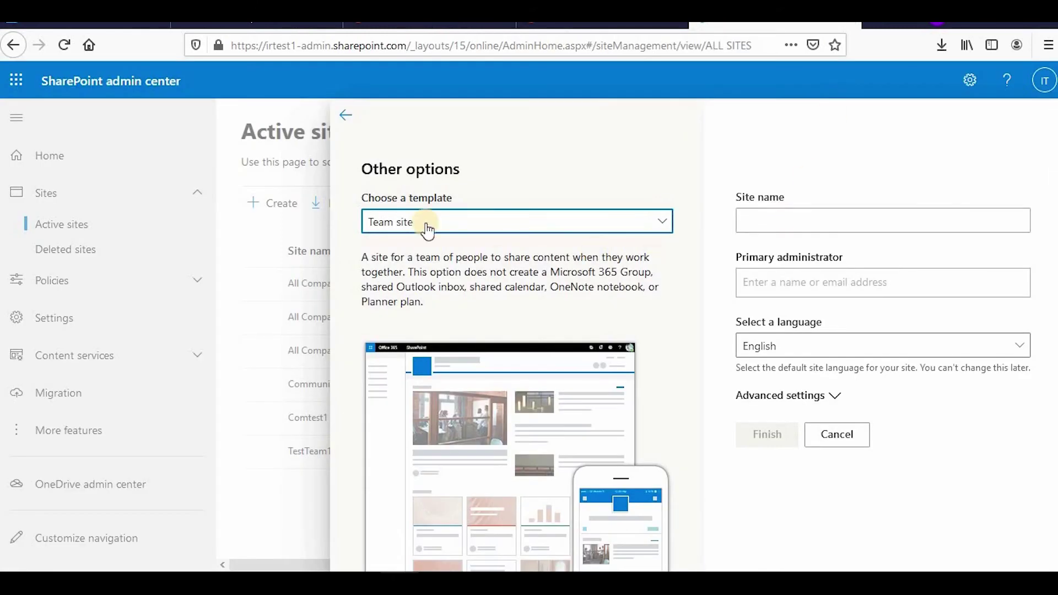
# - Keep Team site as the template and cancel the Other options panel
pyautogui.click(541, 221)
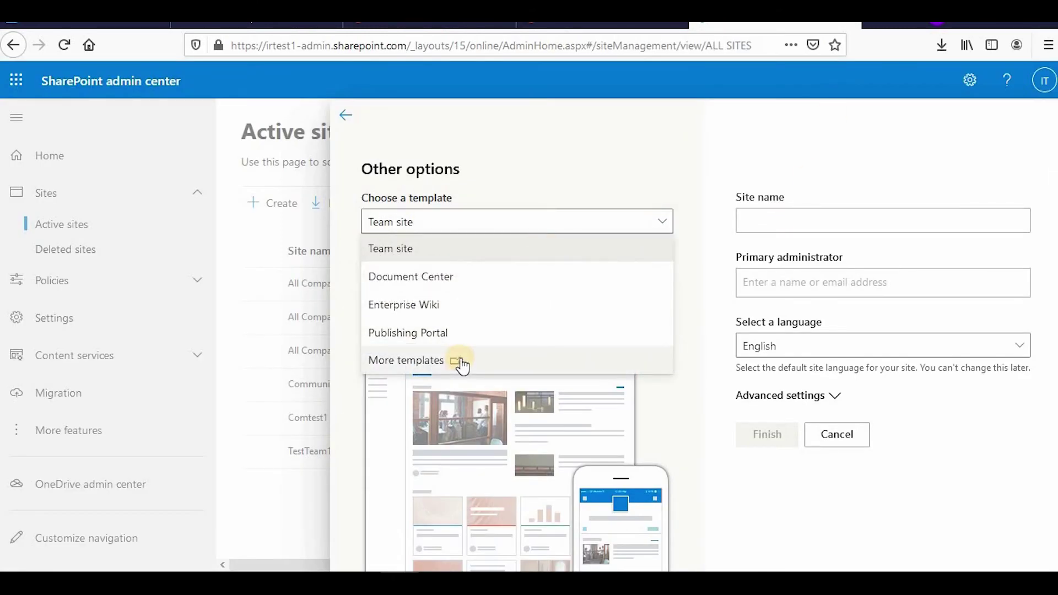
pyautogui.click(989, 443)
pyautogui.click(864, 438)
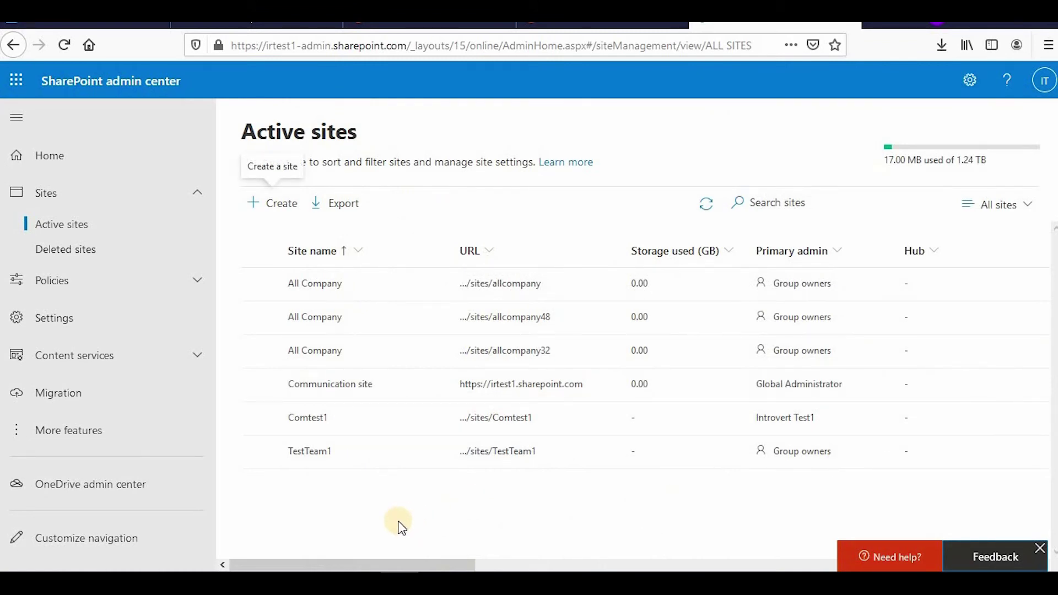
# - Delete Comtest1 via More actions, noting its 93-day restore period warning
pyautogui.click(260, 418)
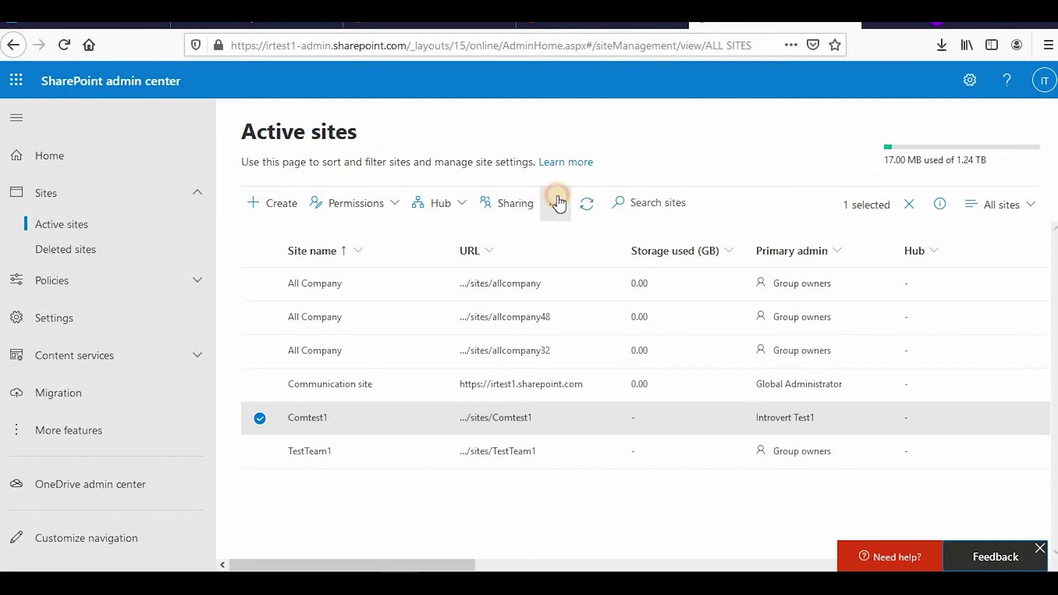
pyautogui.click(558, 204)
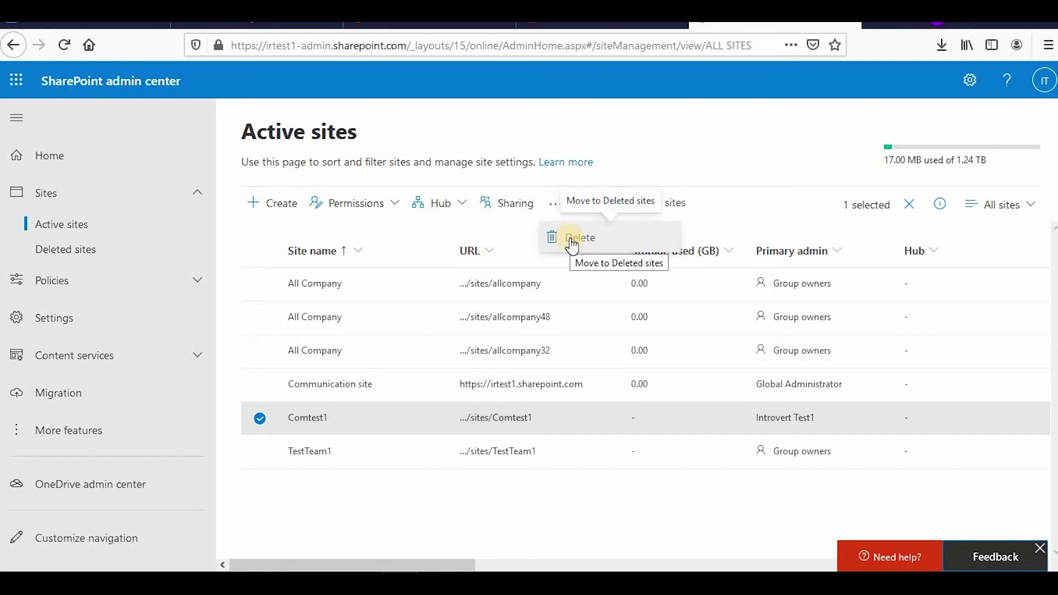
pyautogui.click(570, 241)
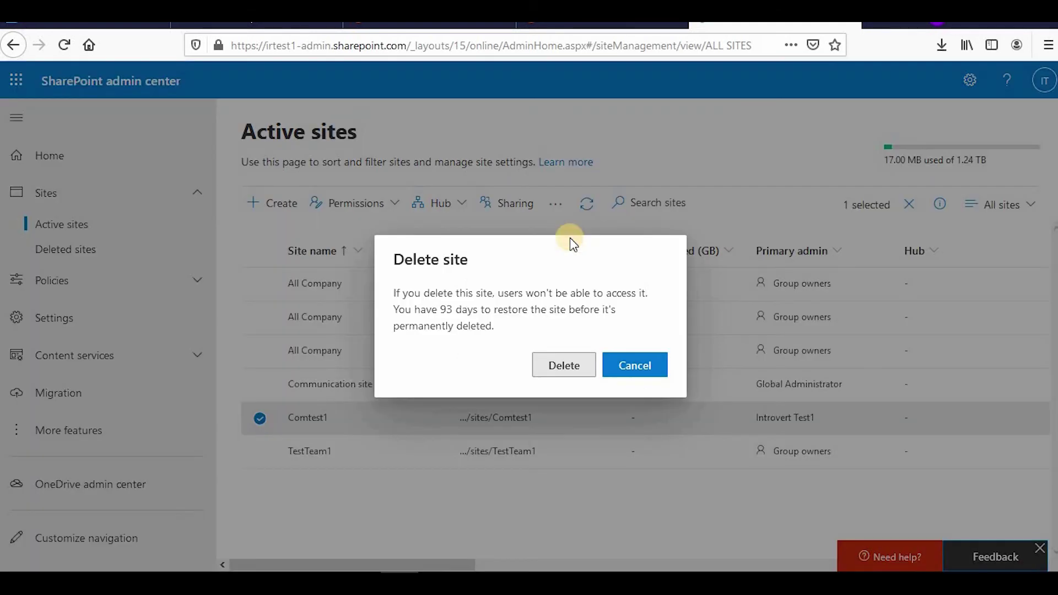
pyautogui.moveTo(444, 294); pyautogui.dragTo(644, 297)
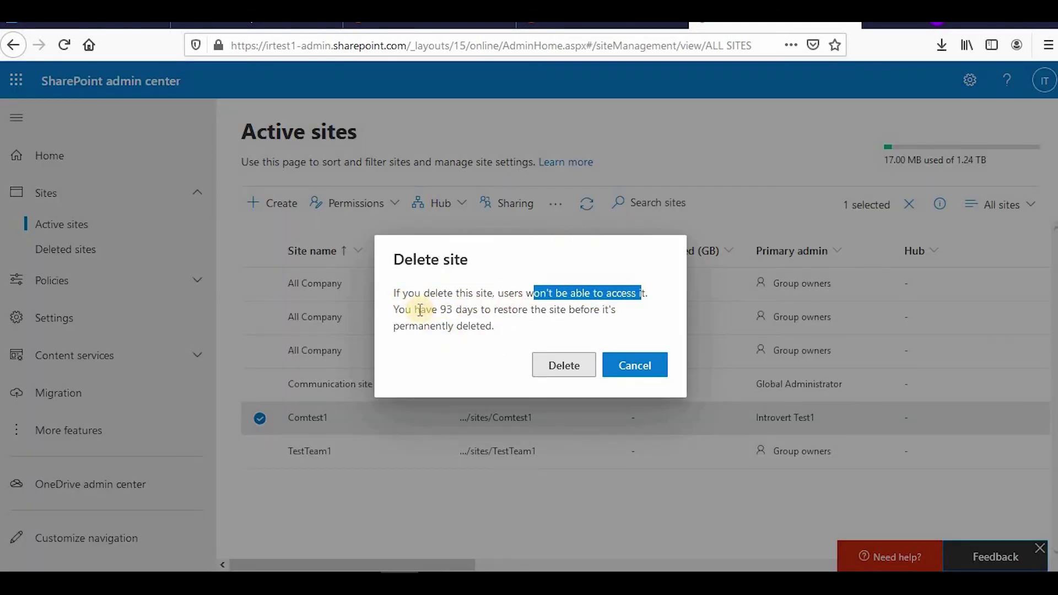
pyautogui.moveTo(421, 310); pyautogui.dragTo(408, 292)
pyautogui.click(465, 309)
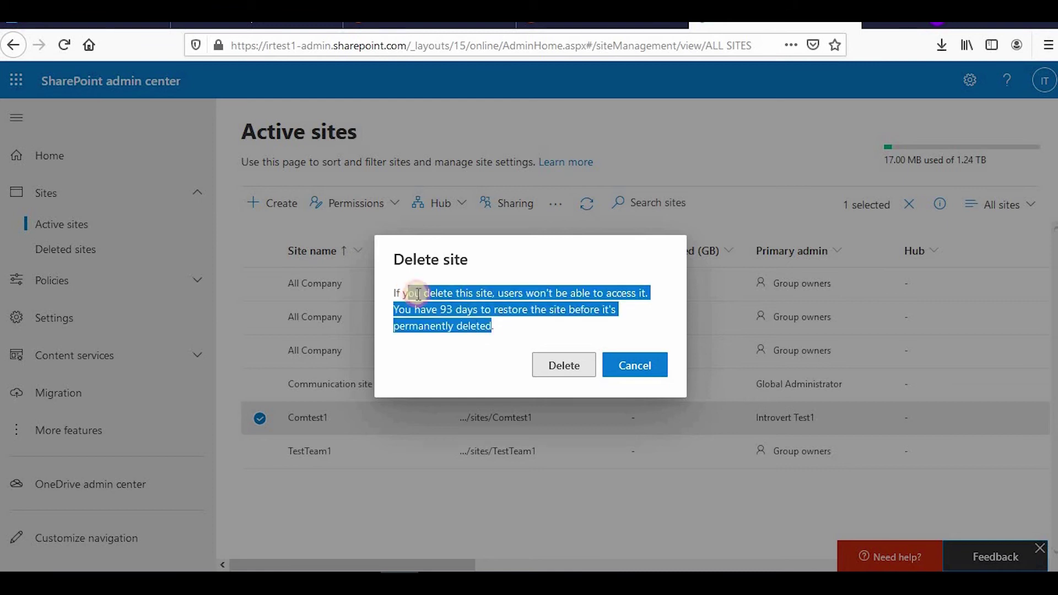
pyautogui.click(560, 366)
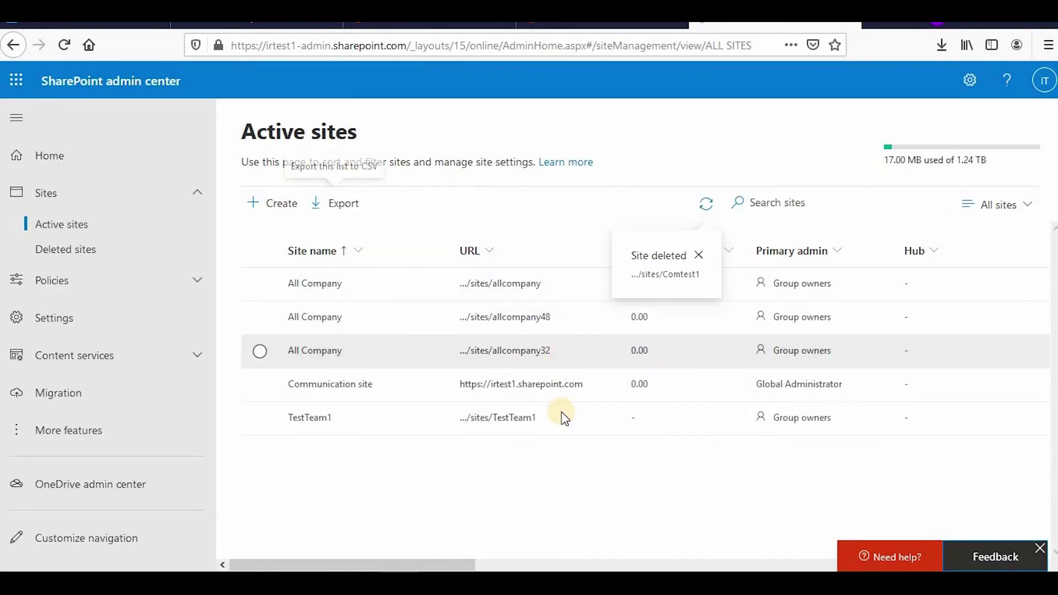
# - Start deleting TestTeam1 and review the warning about its Microsoft 365 group and 30-day restore
pyautogui.click(260, 417)
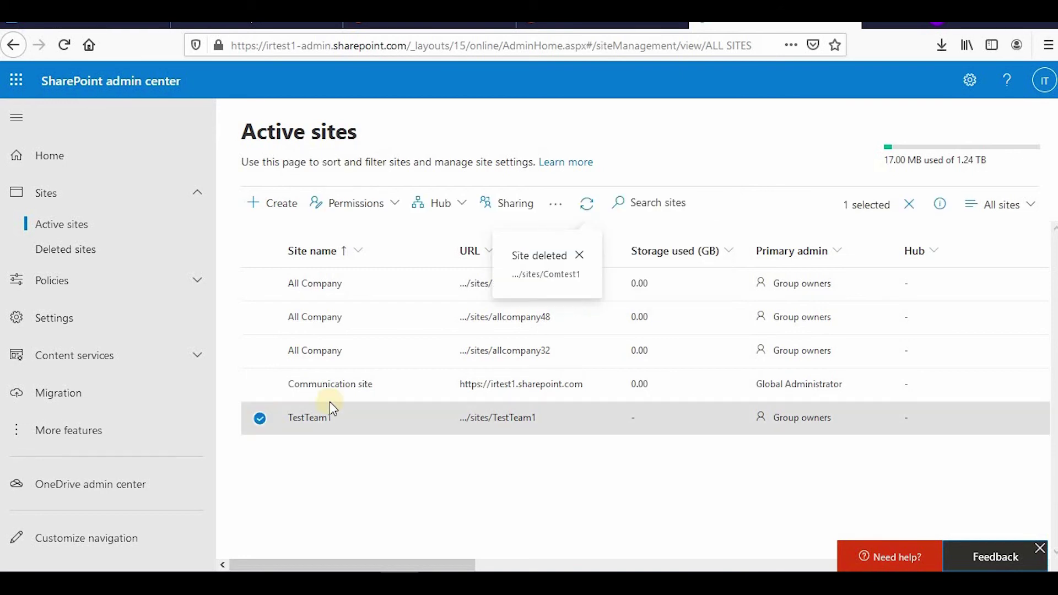
pyautogui.click(556, 203)
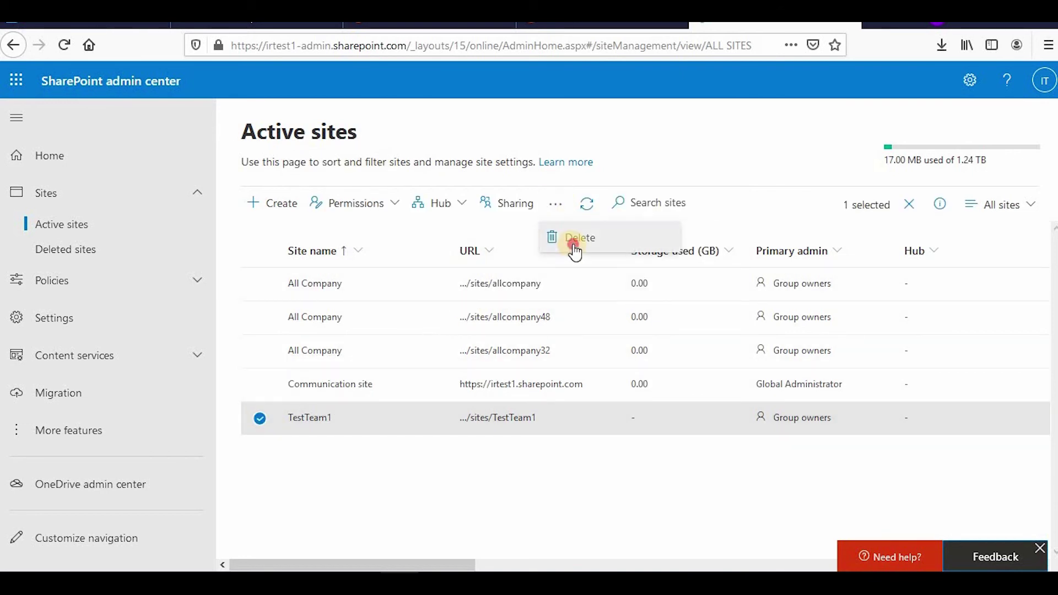
pyautogui.click(573, 247)
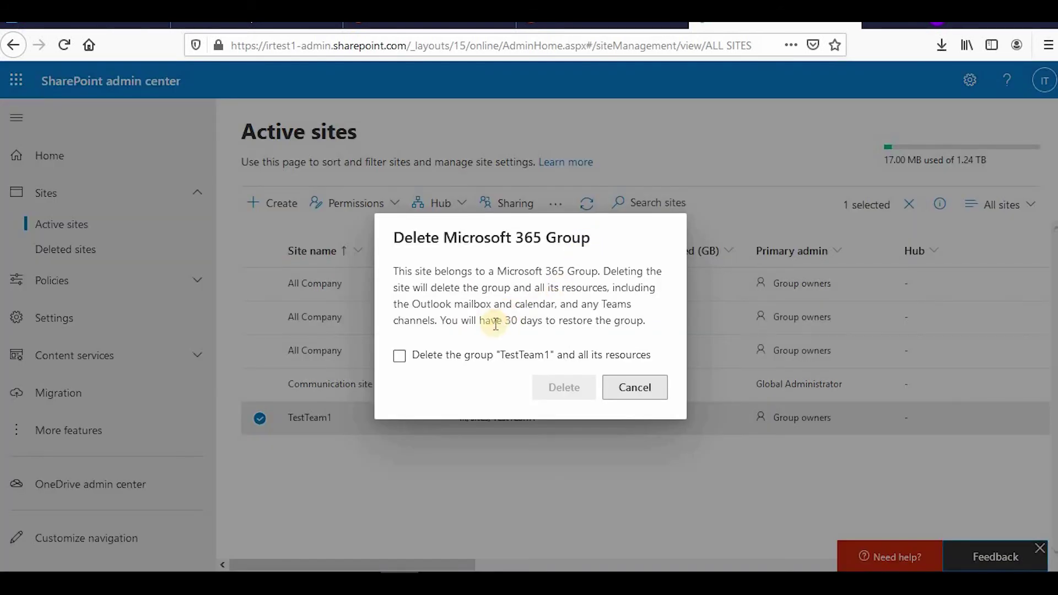
pyautogui.moveTo(505, 321); pyautogui.dragTo(544, 307)
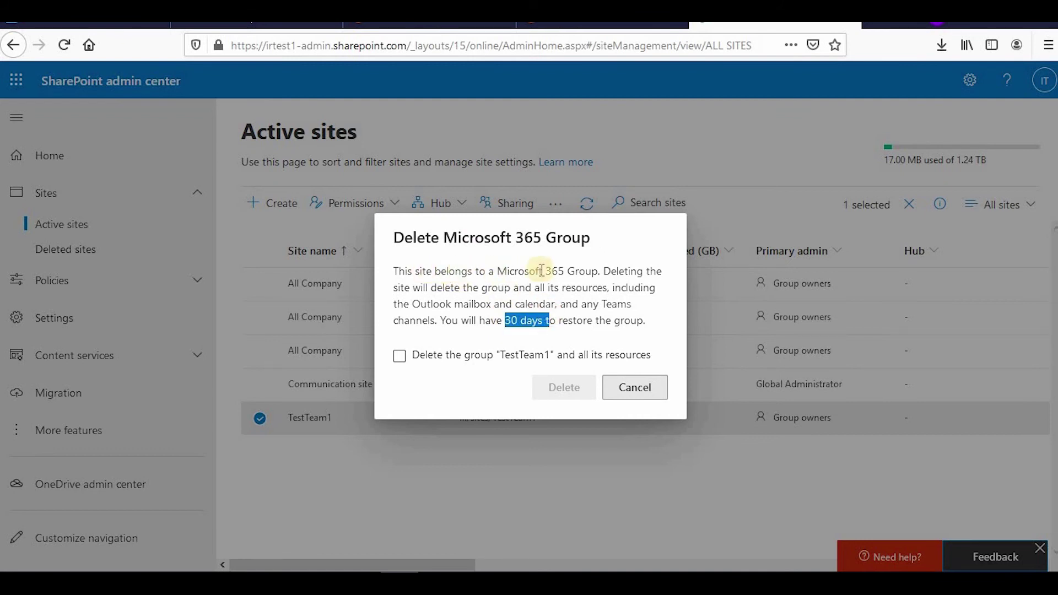
pyautogui.moveTo(506, 270); pyautogui.dragTo(601, 271)
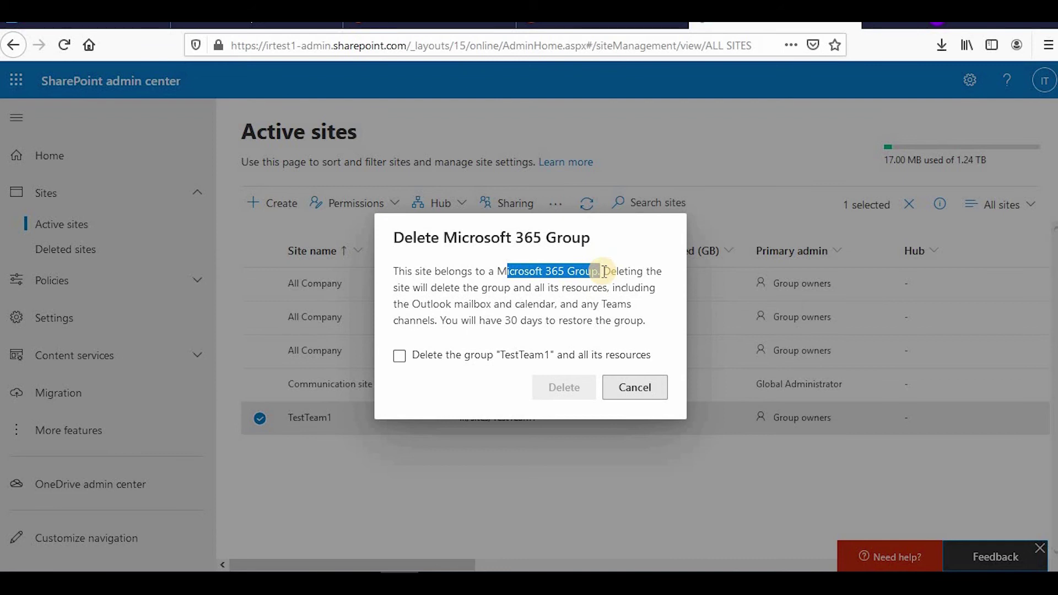
pyautogui.moveTo(517, 272); pyautogui.dragTo(569, 269)
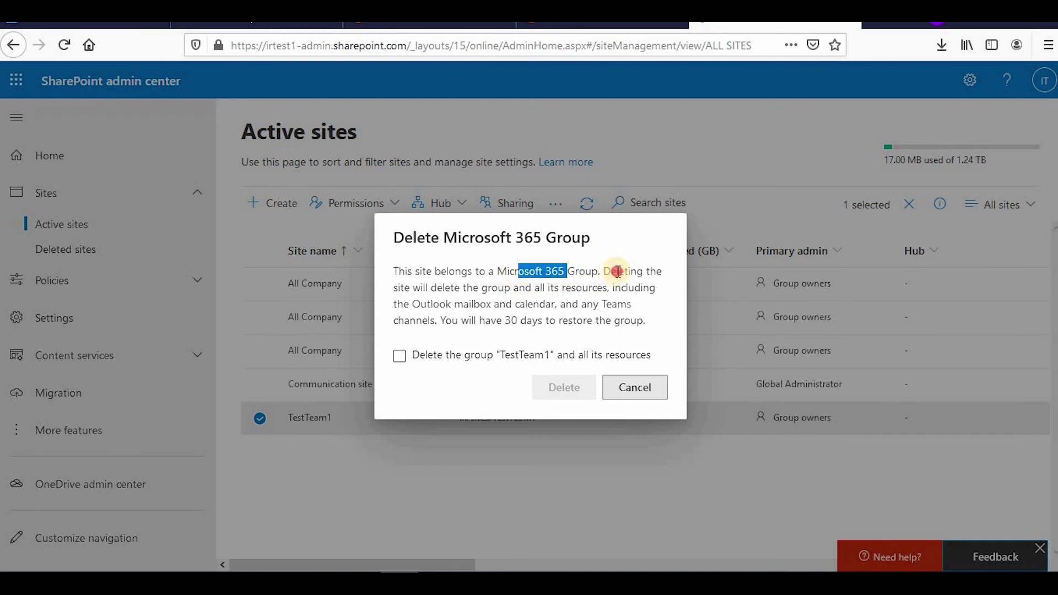
pyautogui.click(618, 271)
pyautogui.moveTo(507, 271); pyautogui.dragTo(576, 271)
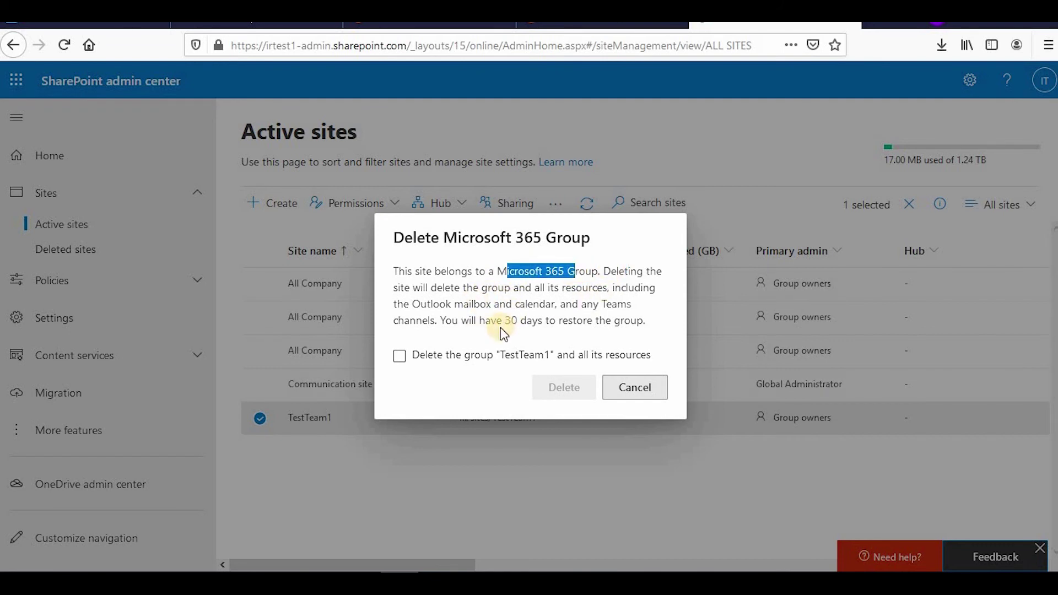
pyautogui.moveTo(503, 321); pyautogui.dragTo(595, 321)
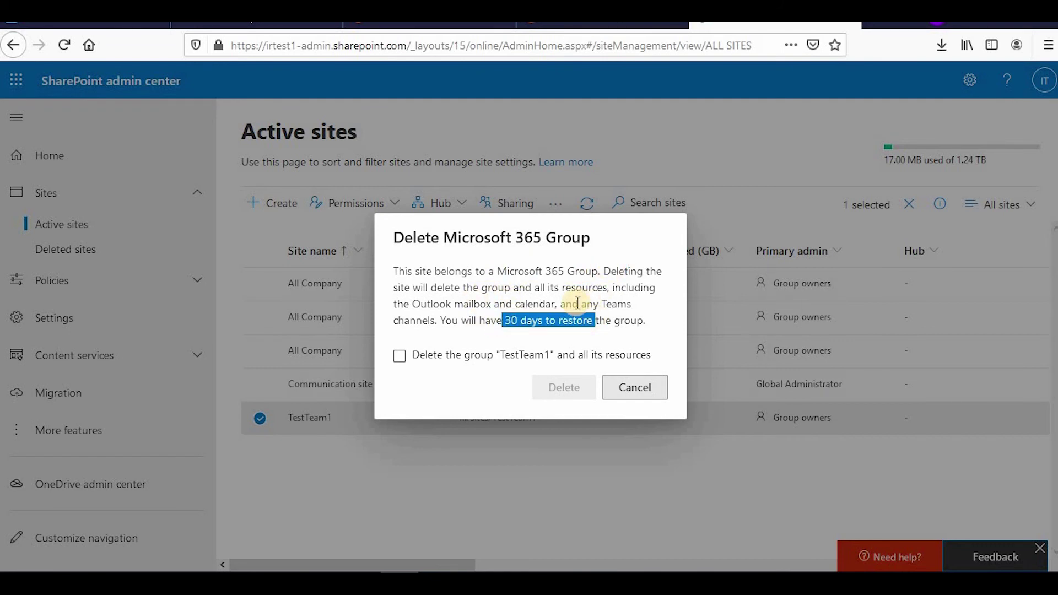
pyautogui.moveTo(499, 303); pyautogui.dragTo(581, 304)
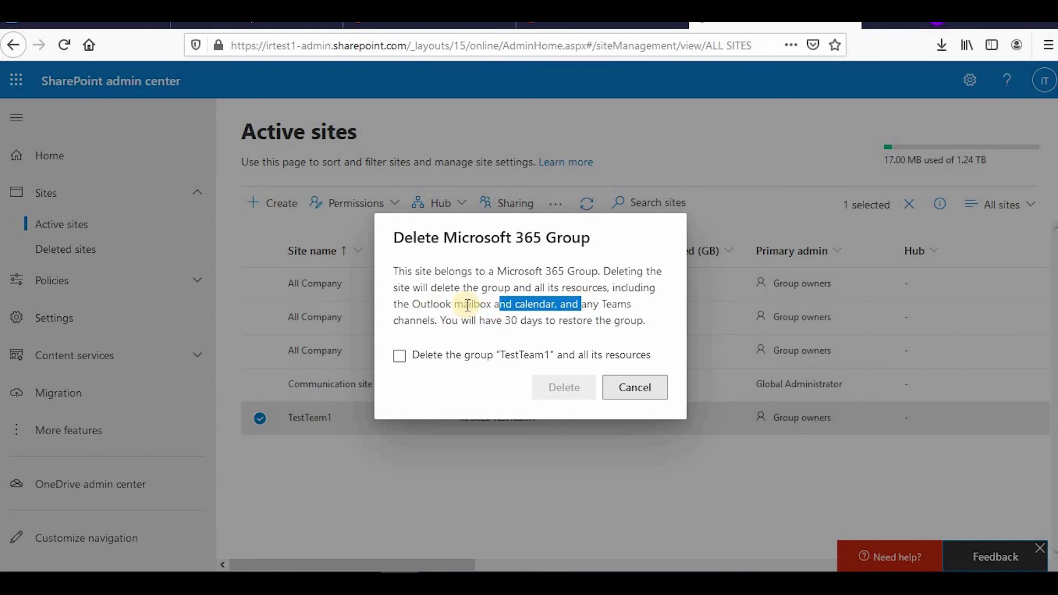
pyautogui.moveTo(505, 320); pyautogui.dragTo(549, 321)
# - Tick 'Delete the group and all its resources' and confirm deleting TestTeam1
pyautogui.click(419, 355)
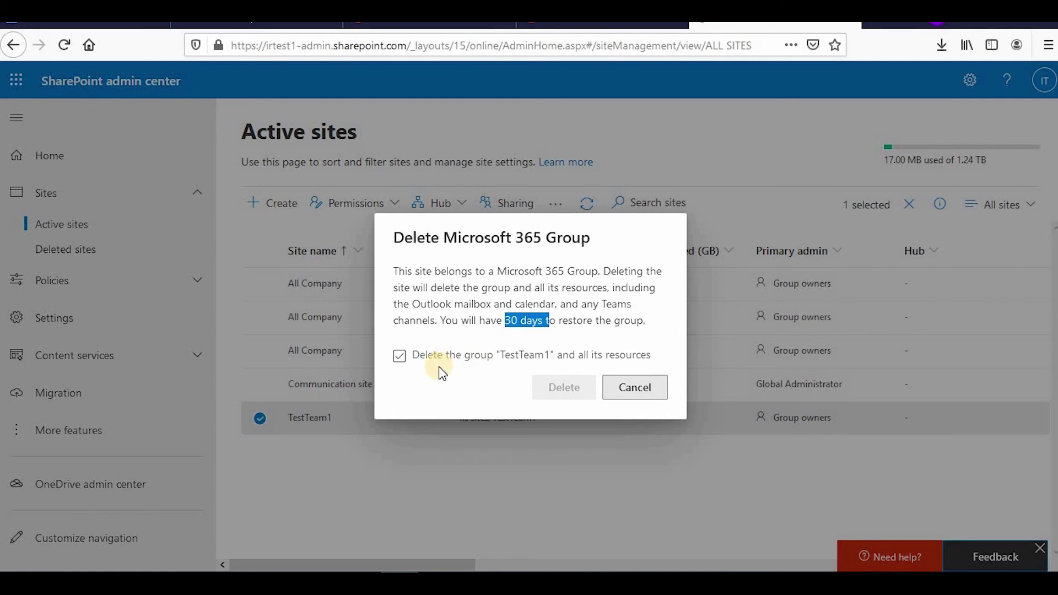
pyautogui.click(400, 358)
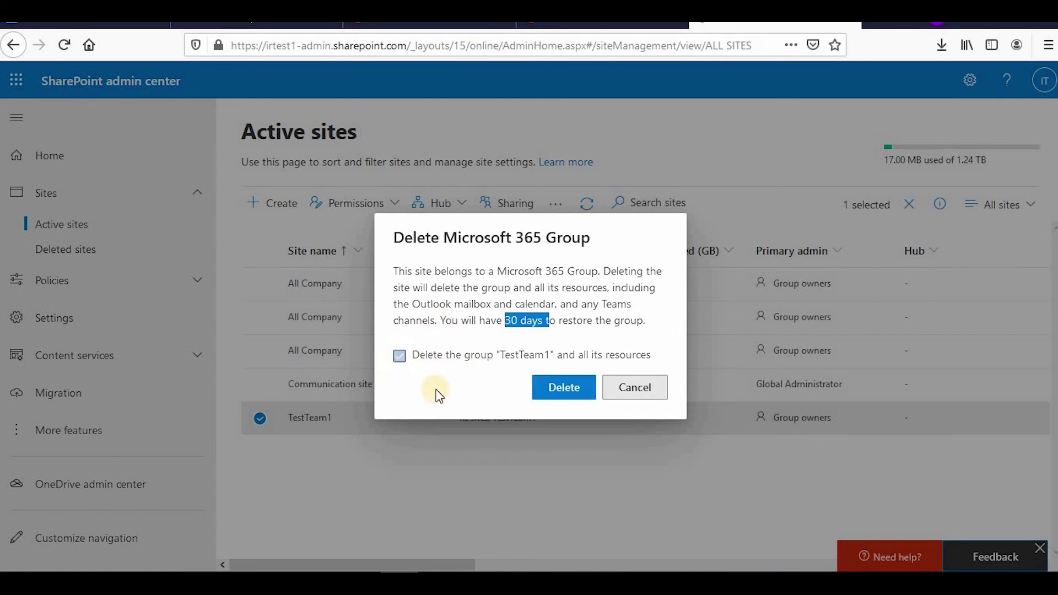
pyautogui.click(577, 393)
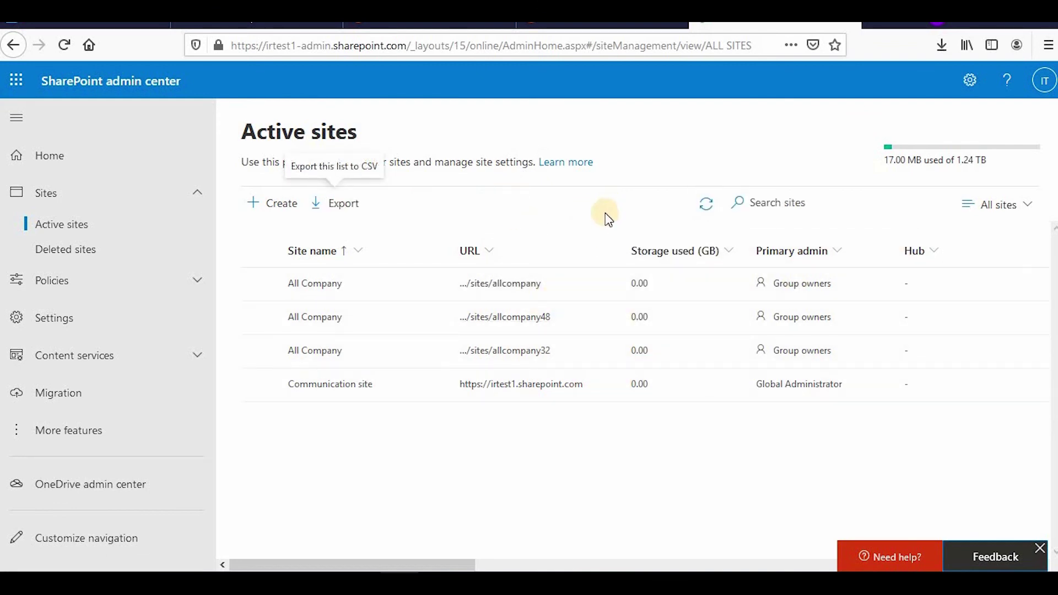
# - Restore the Comtest1 site from the Deleted sites list
pyautogui.click(74, 252)
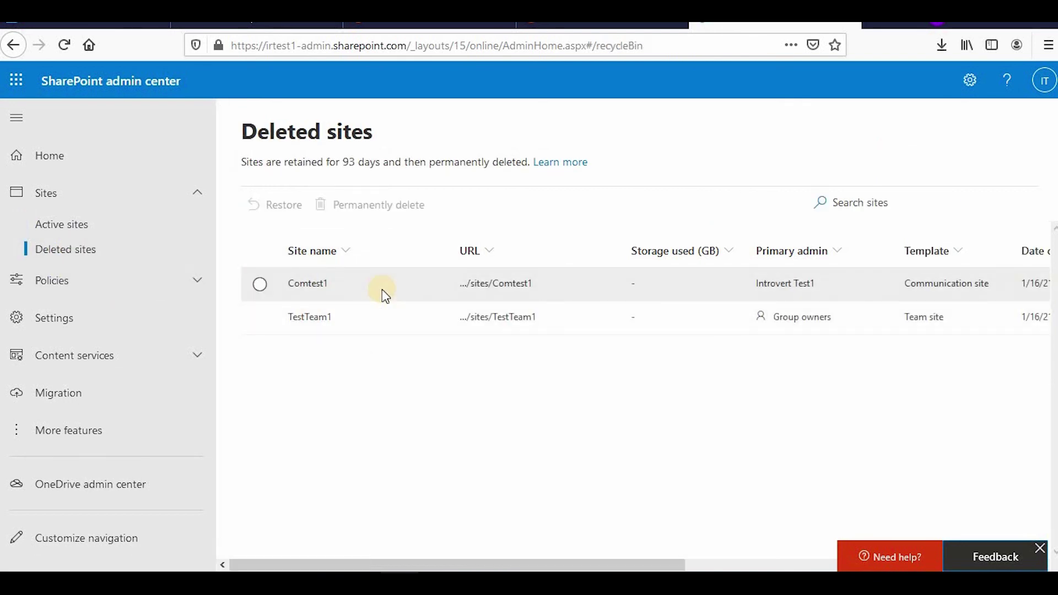
pyautogui.click(259, 284)
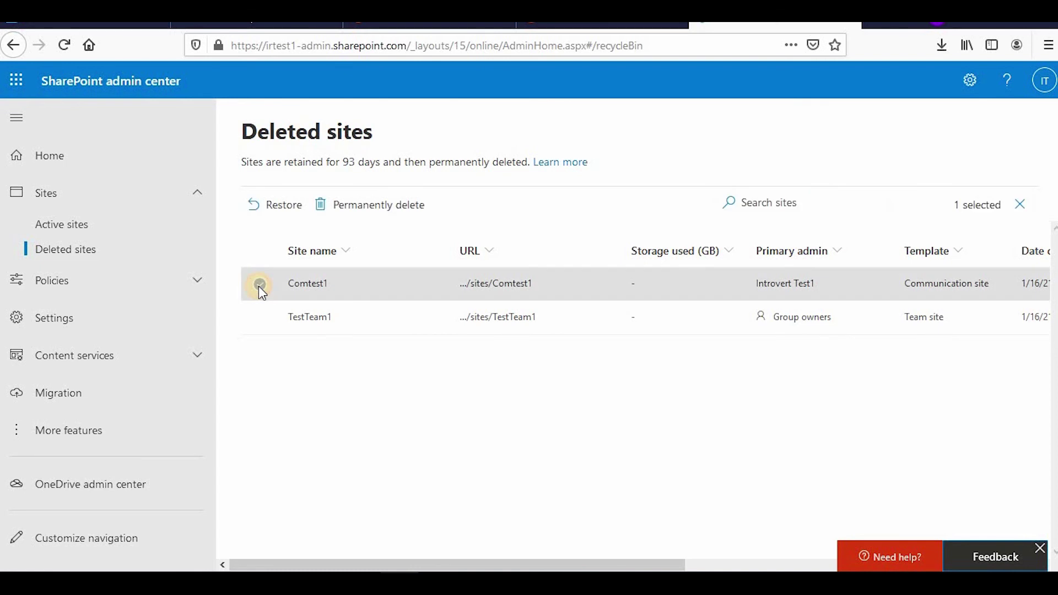
pyautogui.click(272, 212)
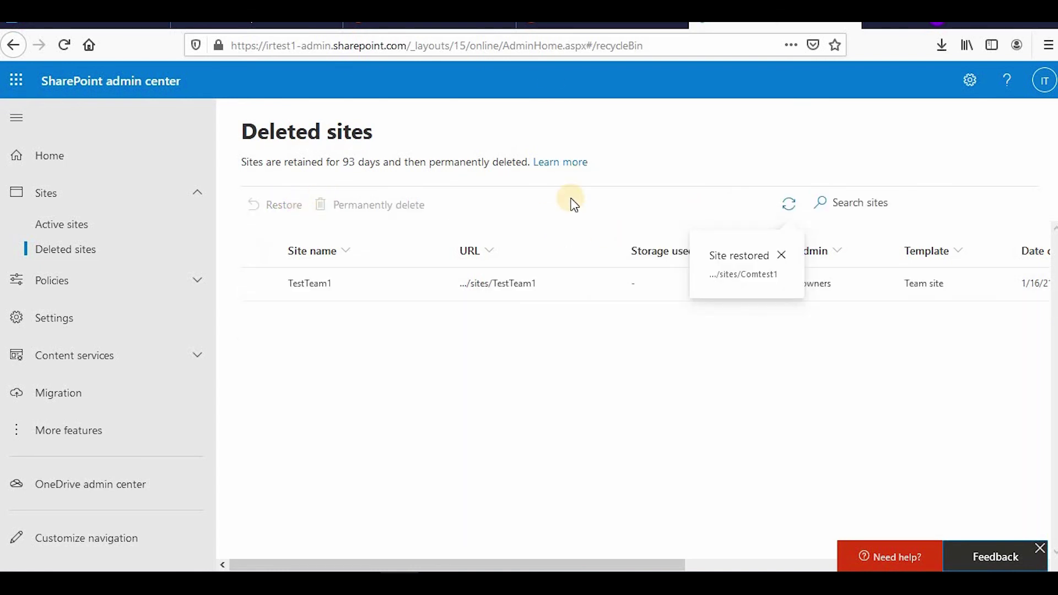
# - Restore the TestTeam1 site together with its group, leaving Deleted sites empty
pyautogui.click(259, 284)
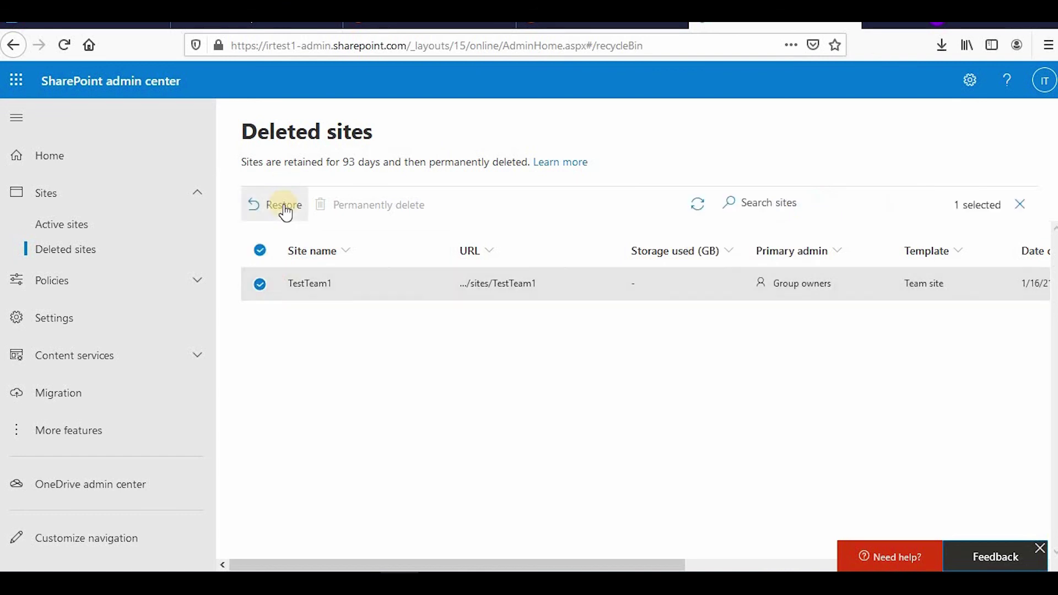
pyautogui.click(283, 205)
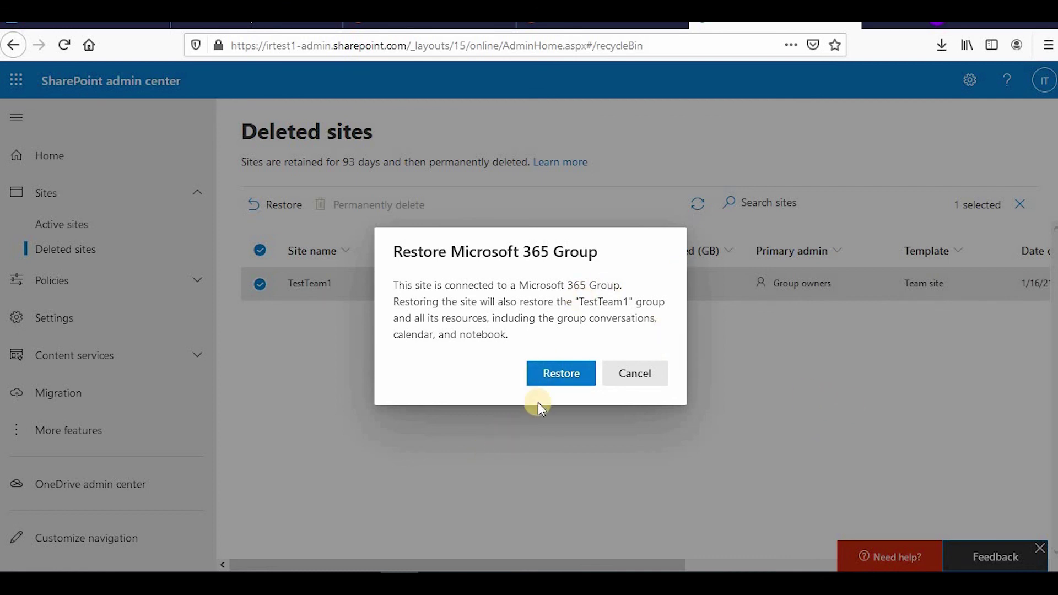
pyautogui.click(562, 371)
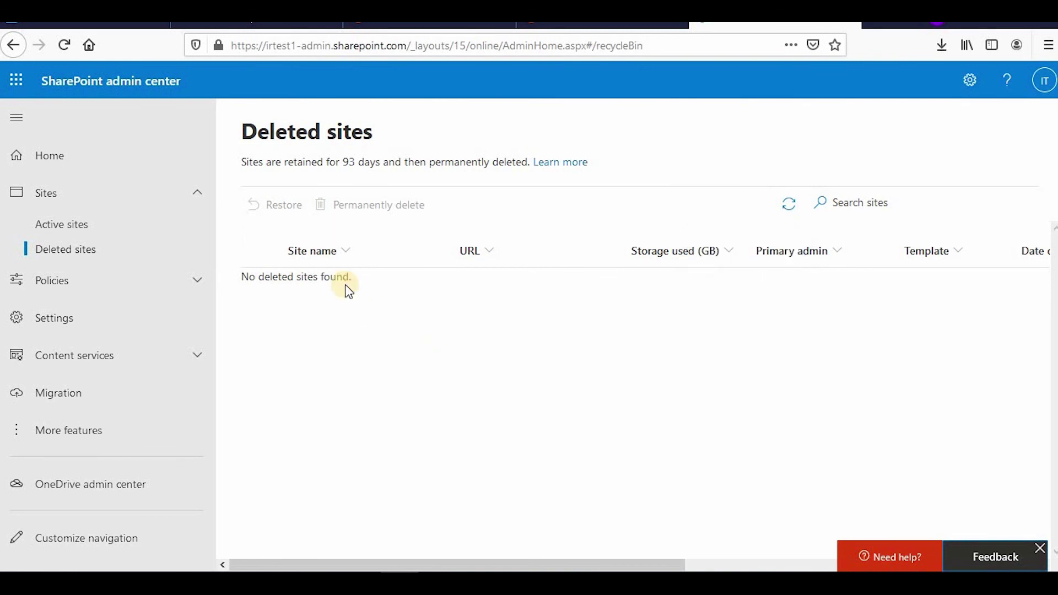
# - Return to Active sites to confirm Comtest1 and TestTeam1 are listed again
pyautogui.click(79, 226)
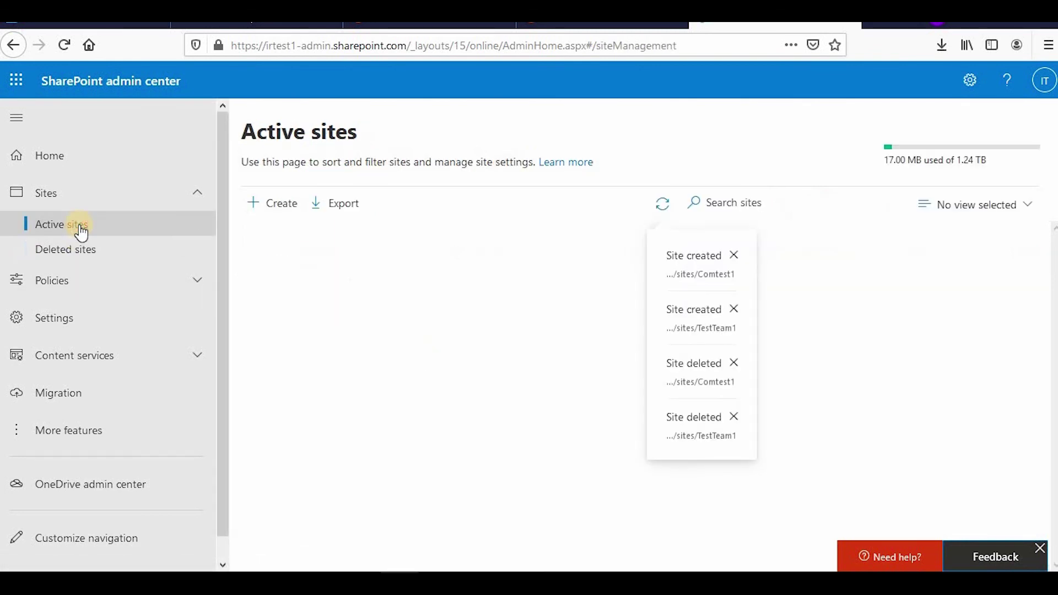